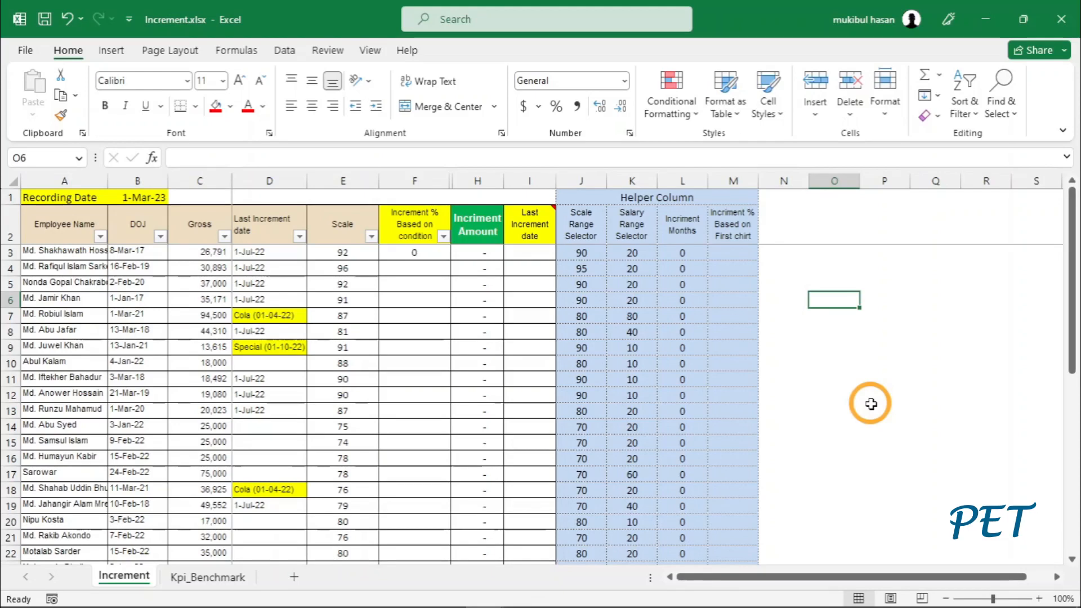
- Copy the headers and the row 6 employee record from columns A to F into cell A15 of the Kpi_Benchmark sheet
{"action": "key", "text": "Left"}
{"action": "key", "text": "Left"}
{"action": "key", "text": "Left"}
{"action": "key", "text": "Left"}
{"action": "key", "text": "Left"}
{"action": "key", "text": "Left"}
{"action": "left_click_drag", "start_coordinate": [100, 235], "coordinate": [410, 246]}
{"action": "left_click_drag", "start_coordinate": [41, 301], "coordinate": [446, 297]}
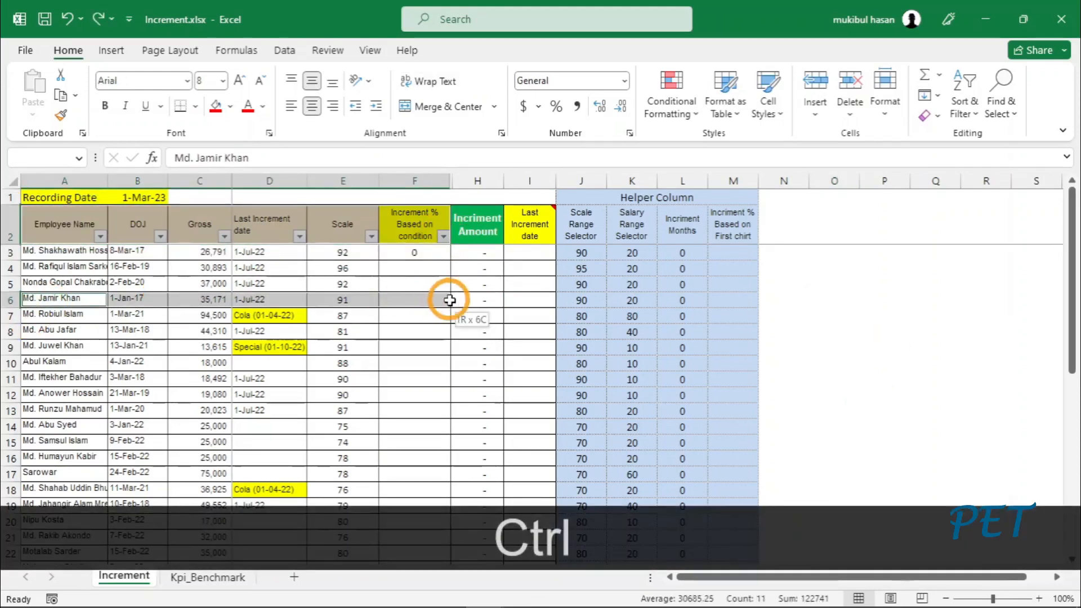
{"action": "key", "text": "ctrl+c"}
{"action": "left_click", "coordinate": [179, 574]}
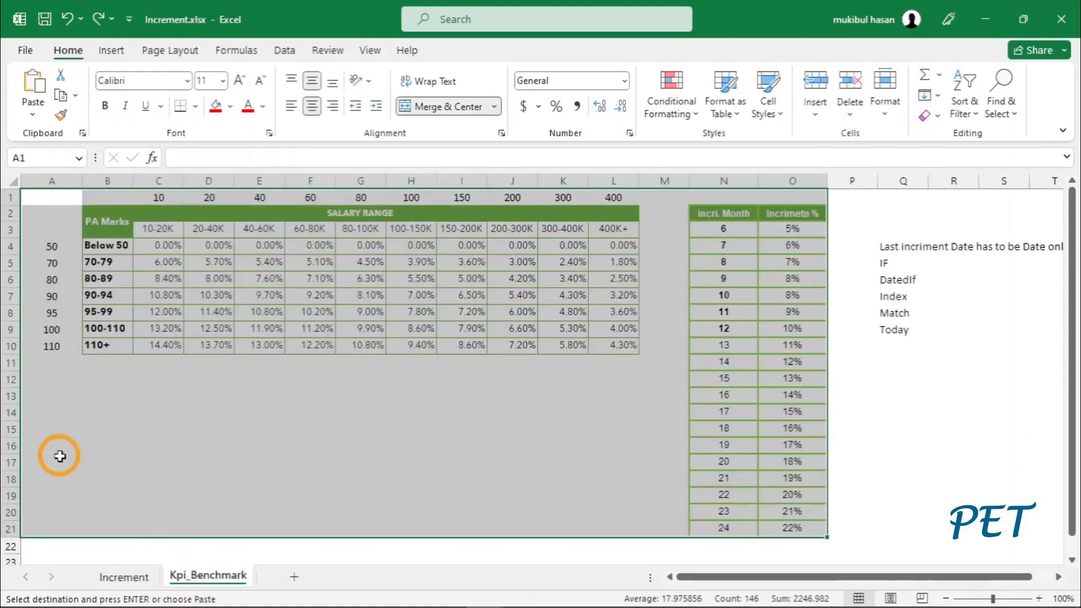
{"action": "left_click", "coordinate": [42, 435]}
{"action": "key", "text": "ctrl+v"}
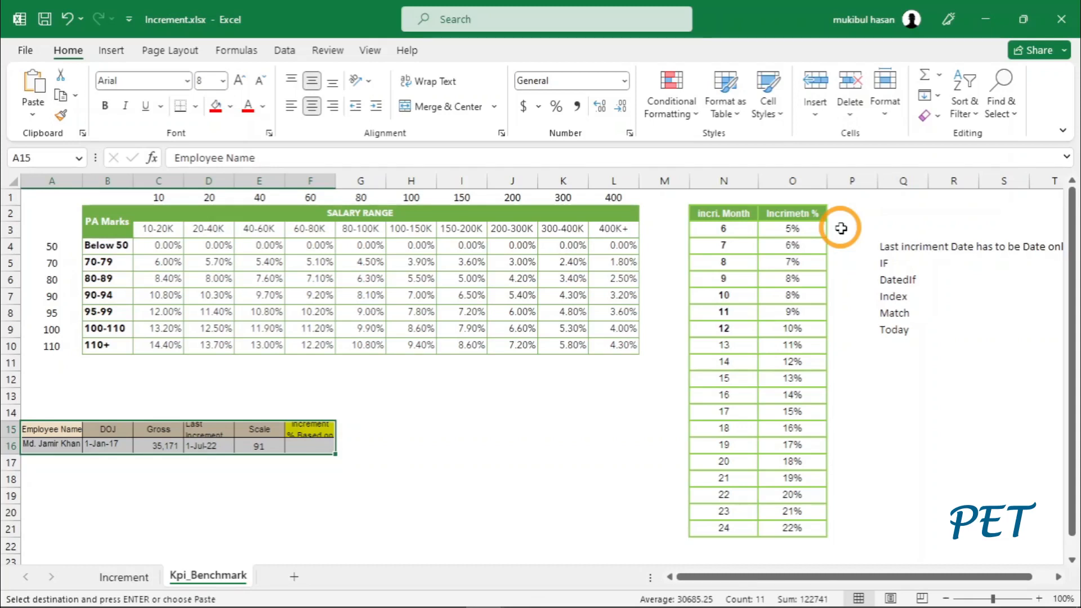
{"action": "key", "text": "ctrl+v"}
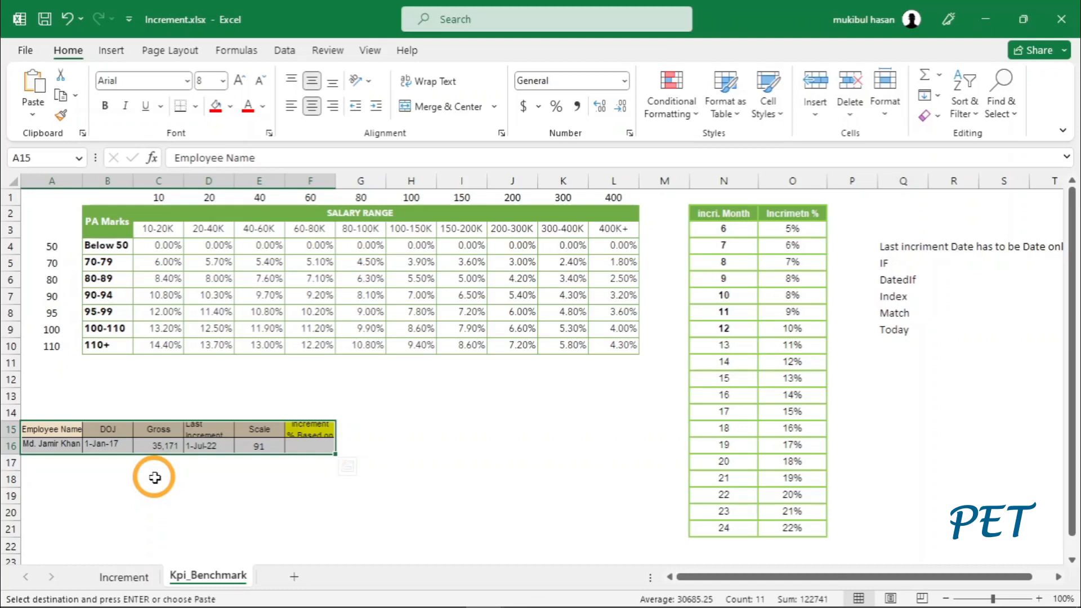
{"action": "left_click", "coordinate": [225, 495]}
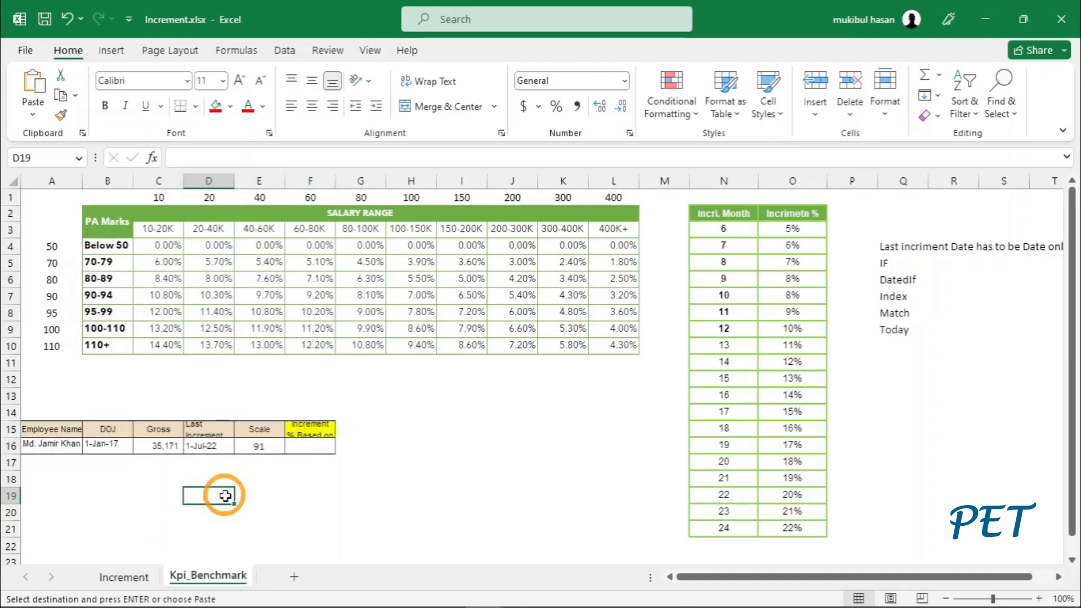
- Examine the benchmark table's 90-94 marks row and 40-60K salary column, plus the lookup thresholds in column A and row 1
{"action": "left_click", "coordinate": [6, 298]}
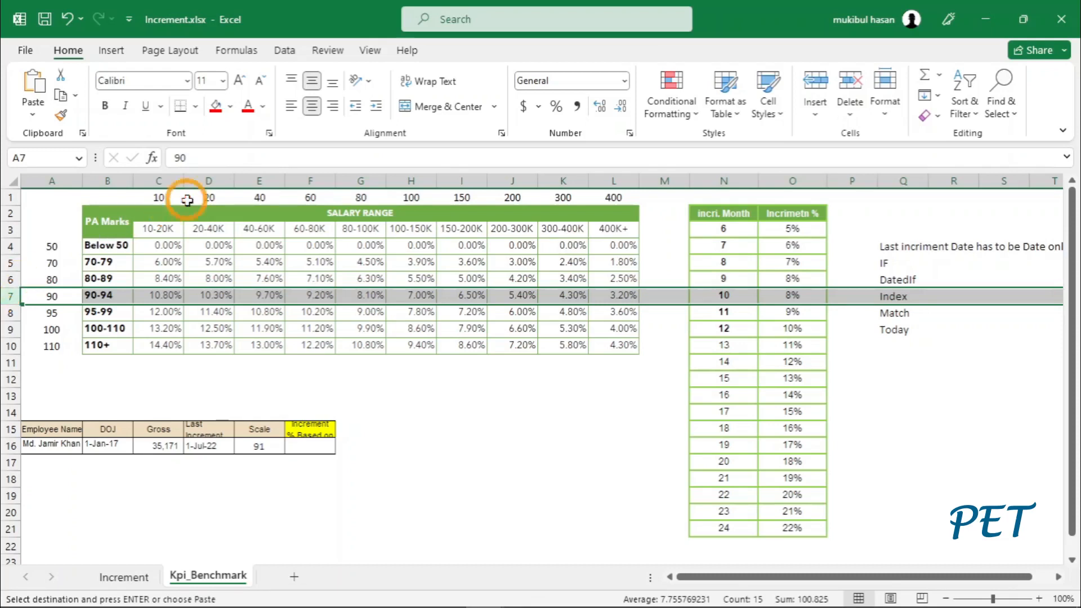
{"action": "left_click", "coordinate": [259, 175], "text": "ctrl"}
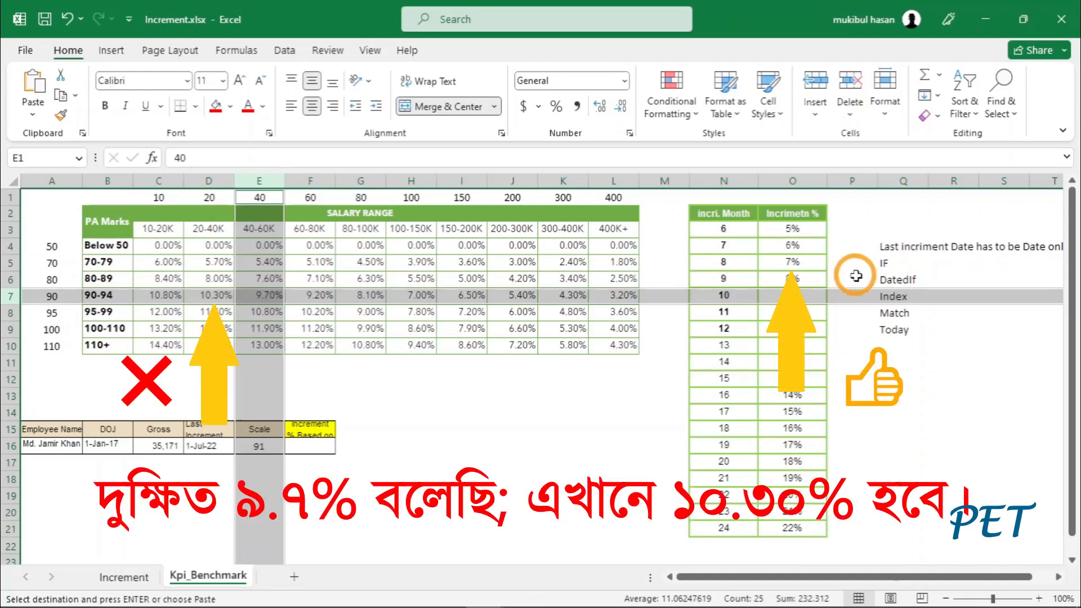
{"action": "left_click", "coordinate": [860, 341]}
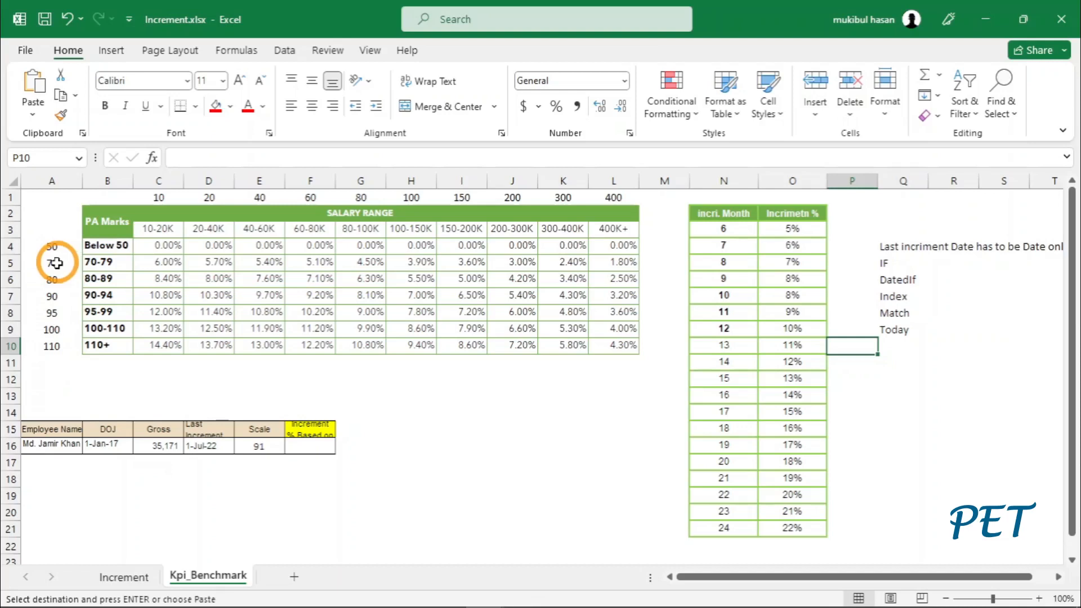
{"action": "left_click", "coordinate": [34, 265]}
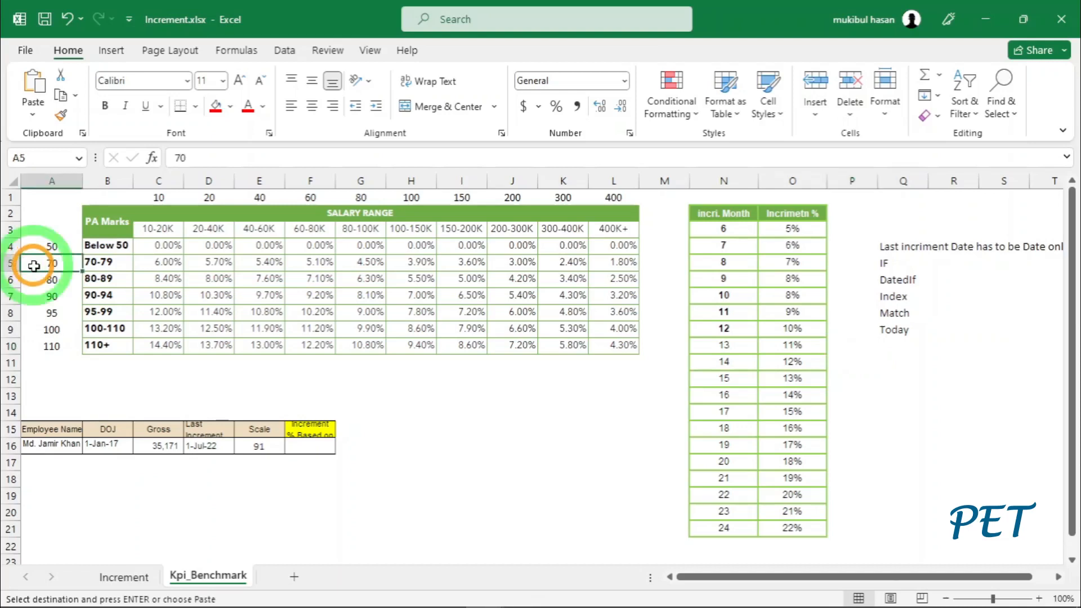
{"action": "left_click", "coordinate": [32, 282]}
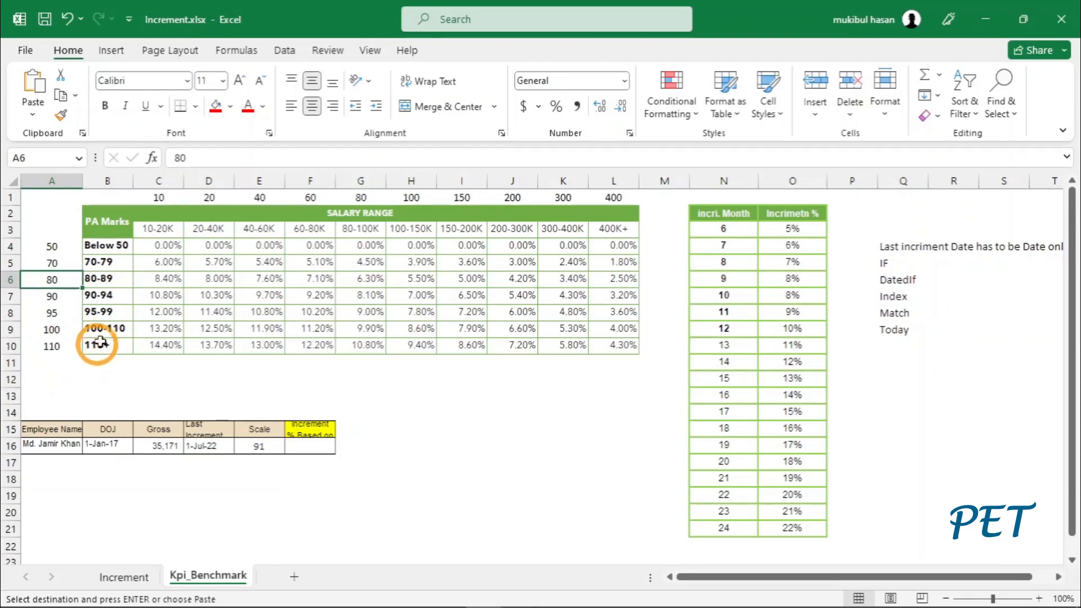
{"action": "left_click", "coordinate": [171, 200]}
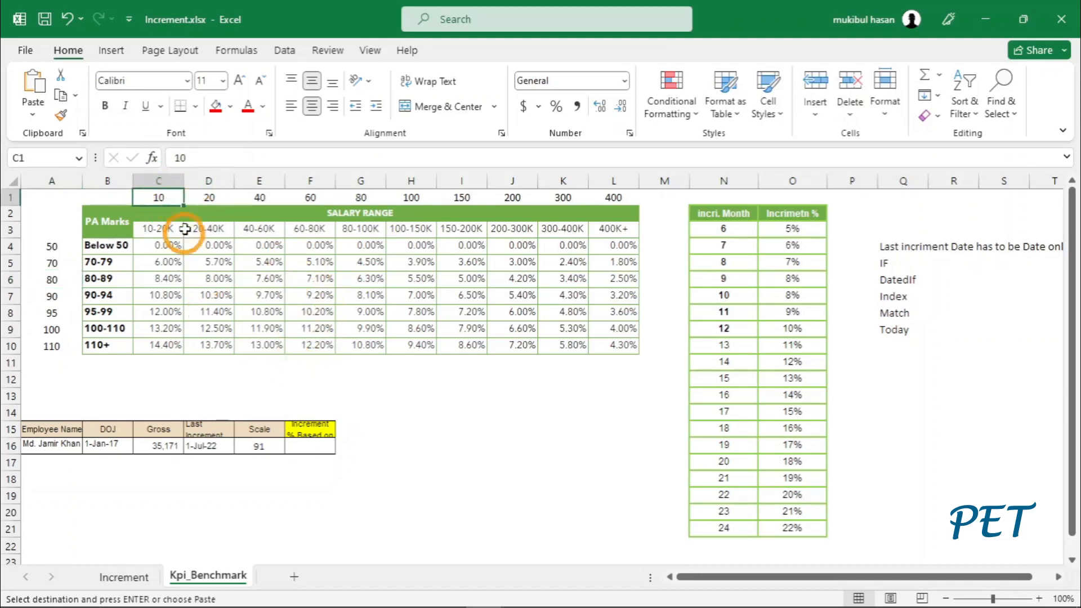
{"action": "left_click", "coordinate": [220, 197]}
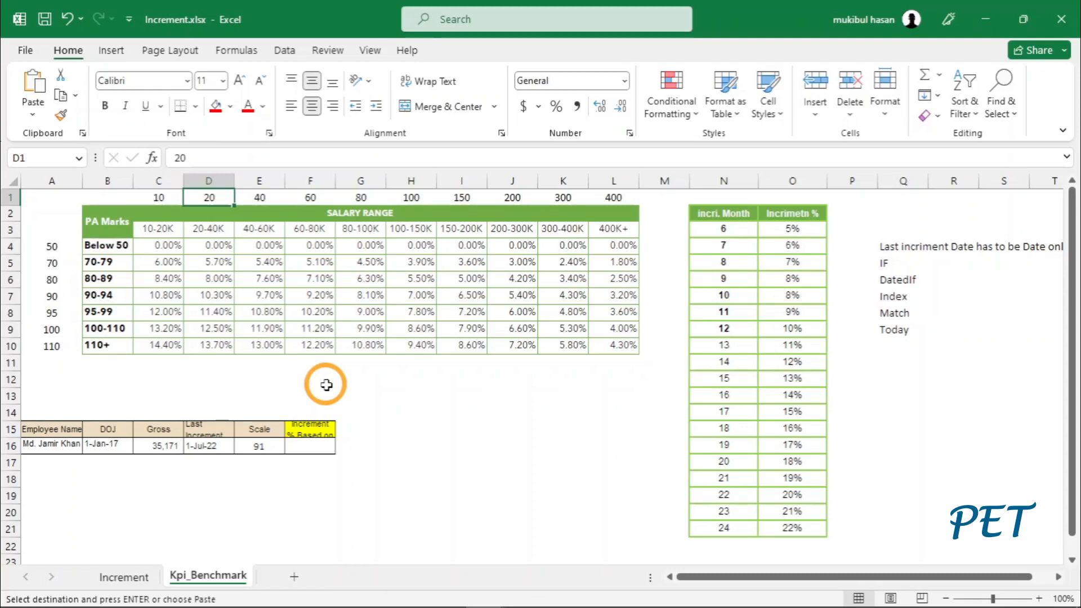
- Copy range A1:O21 of Kpi_Benchmark and paste it as a linked picture at cell O1 of the Increment sheet
{"action": "left_click", "coordinate": [63, 196]}
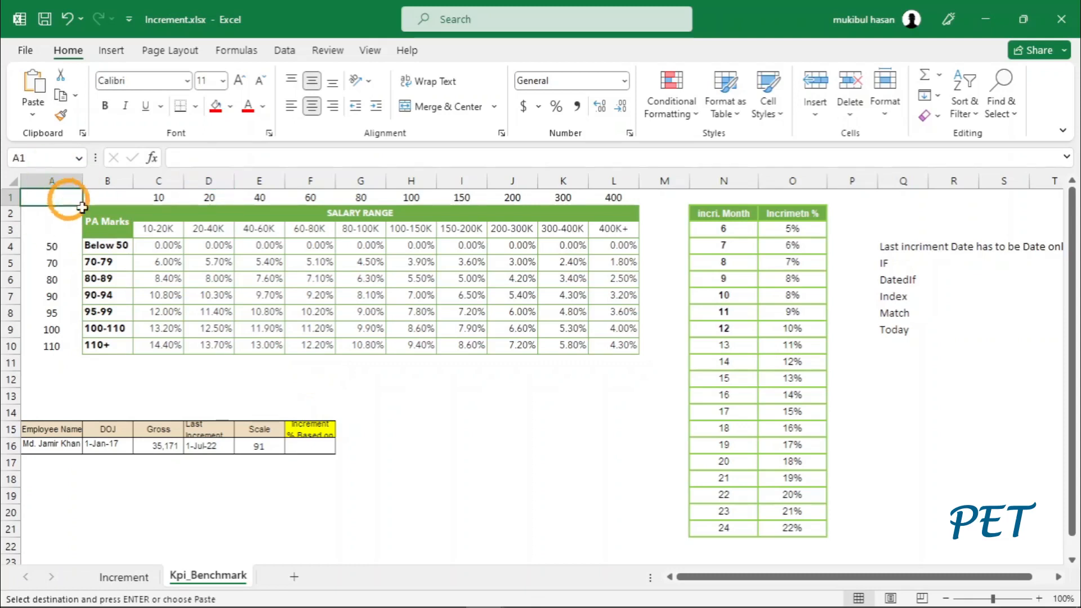
{"action": "left_click", "coordinate": [818, 531], "text": "shift"}
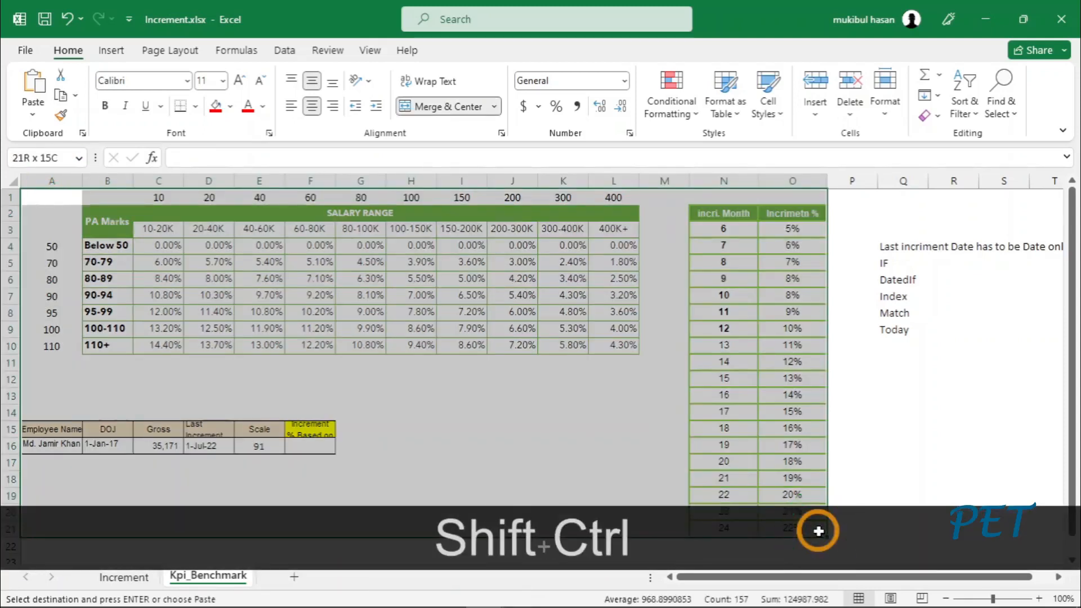
{"action": "key", "text": "ctrl+c"}
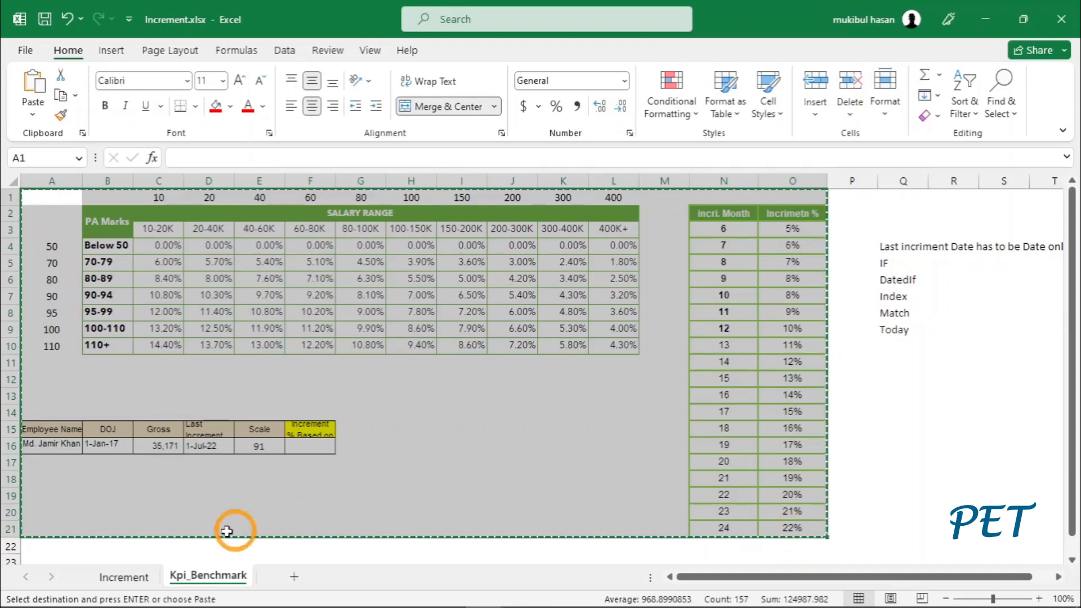
{"action": "left_click", "coordinate": [124, 578]}
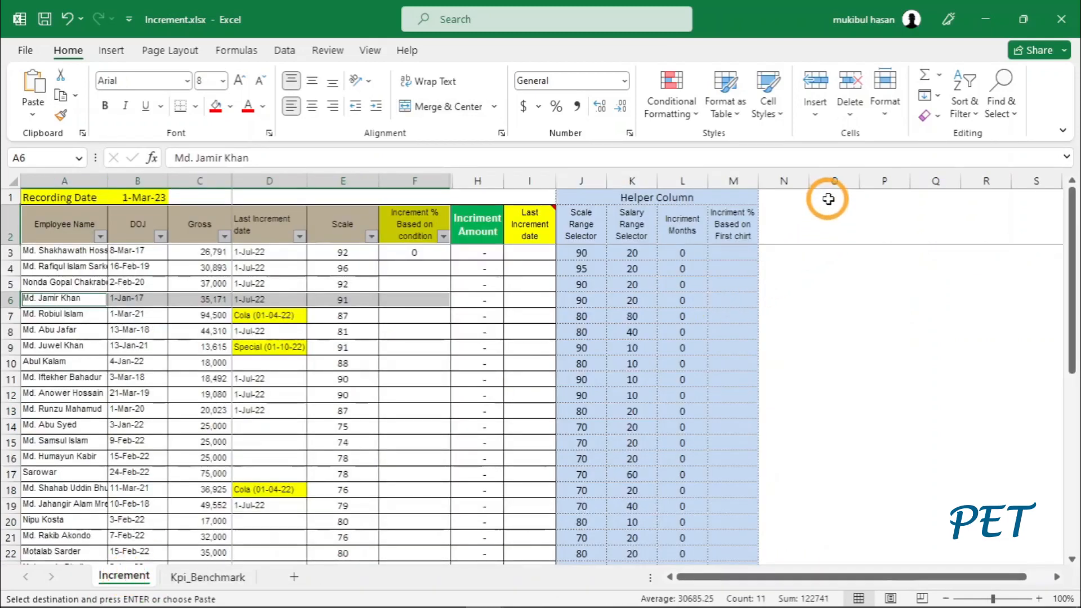
{"action": "left_click", "coordinate": [828, 199]}
{"action": "right_click", "coordinate": [828, 199]}
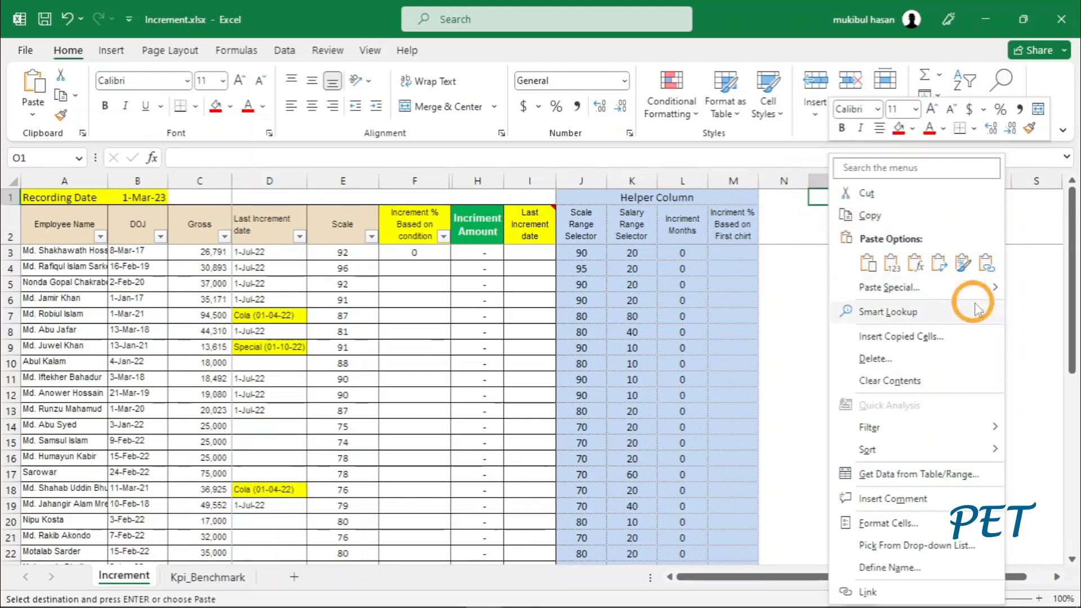
{"action": "mouse_move", "coordinate": [989, 287]}
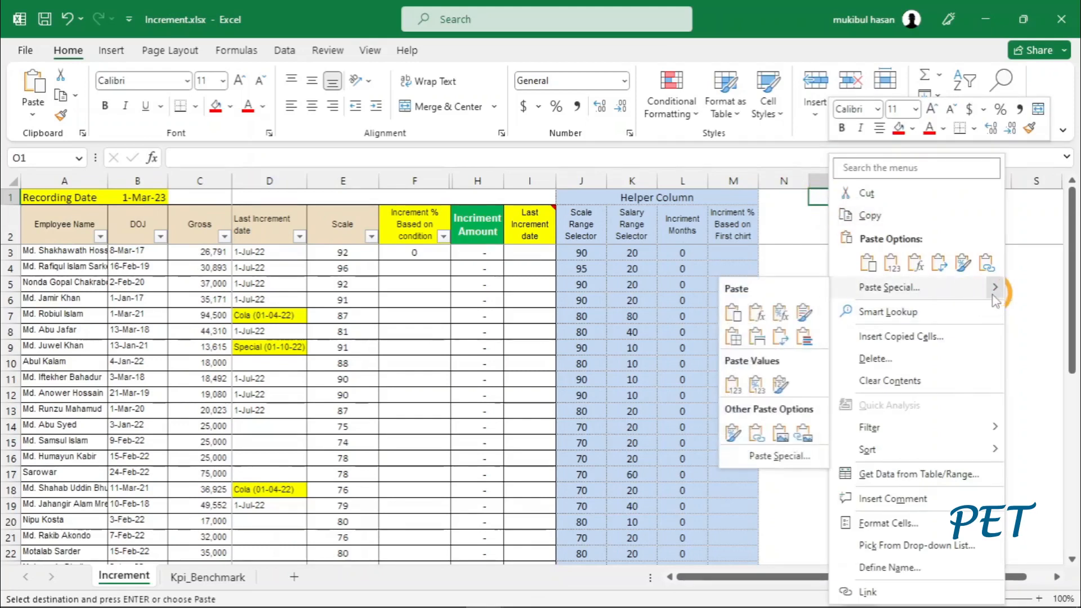
{"action": "left_click", "coordinate": [806, 431]}
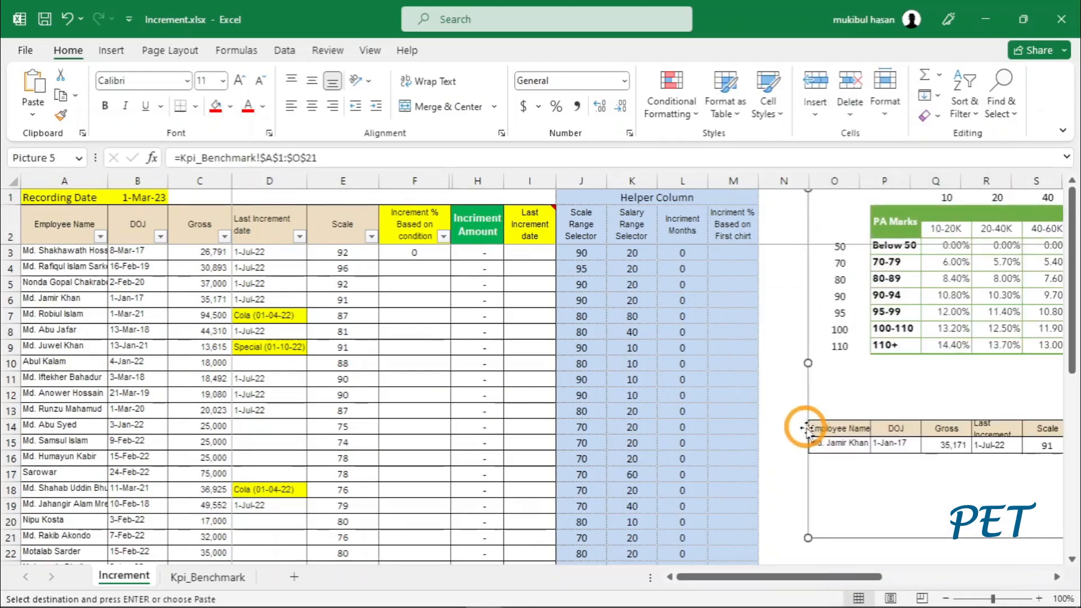
{"action": "left_click", "coordinate": [771, 499]}
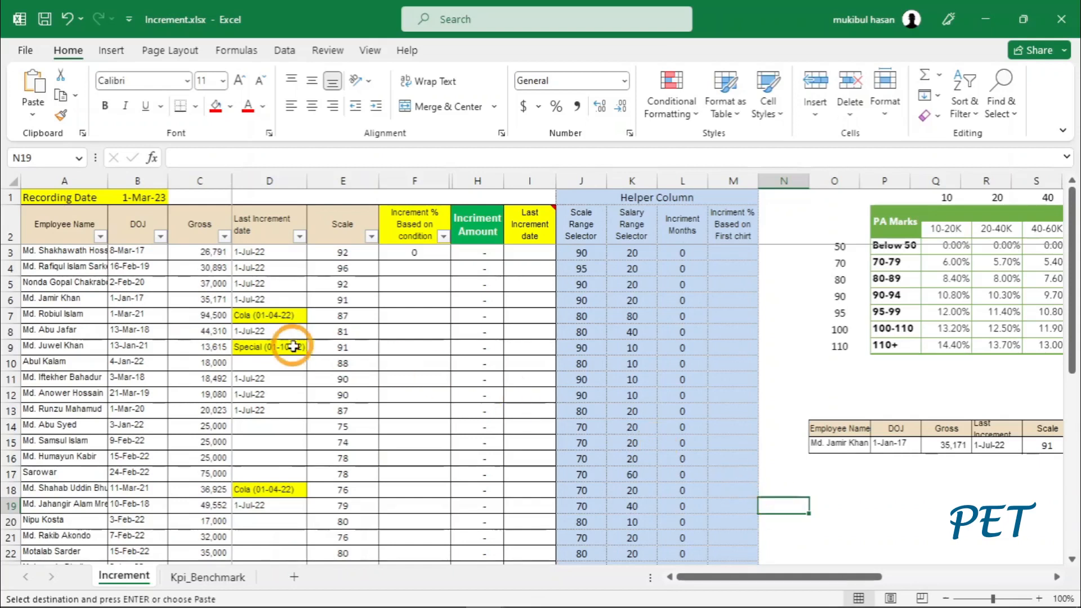
- Fill the Last Increment date column I with the column D dates as plain dates without text, and save the workbook
{"action": "left_click", "coordinate": [276, 317]}
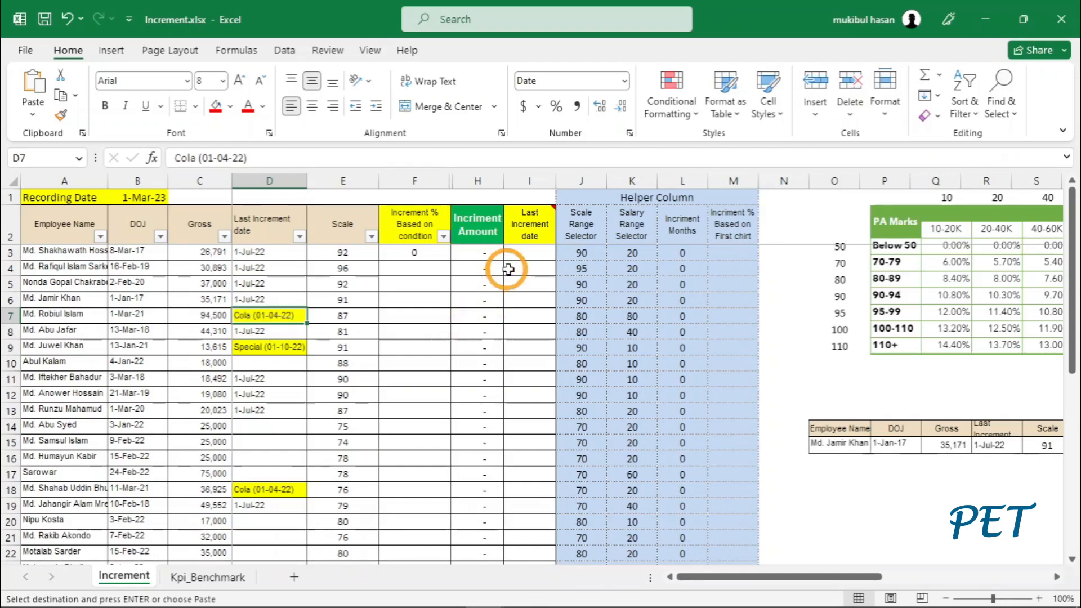
{"action": "left_click", "coordinate": [528, 253]}
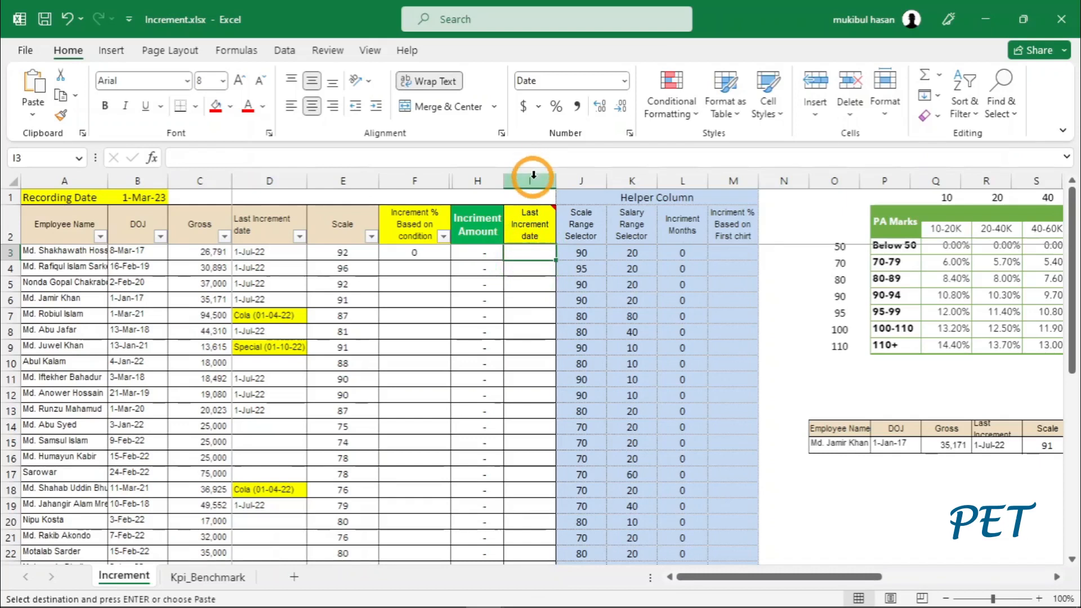
{"action": "left_click", "coordinate": [533, 169]}
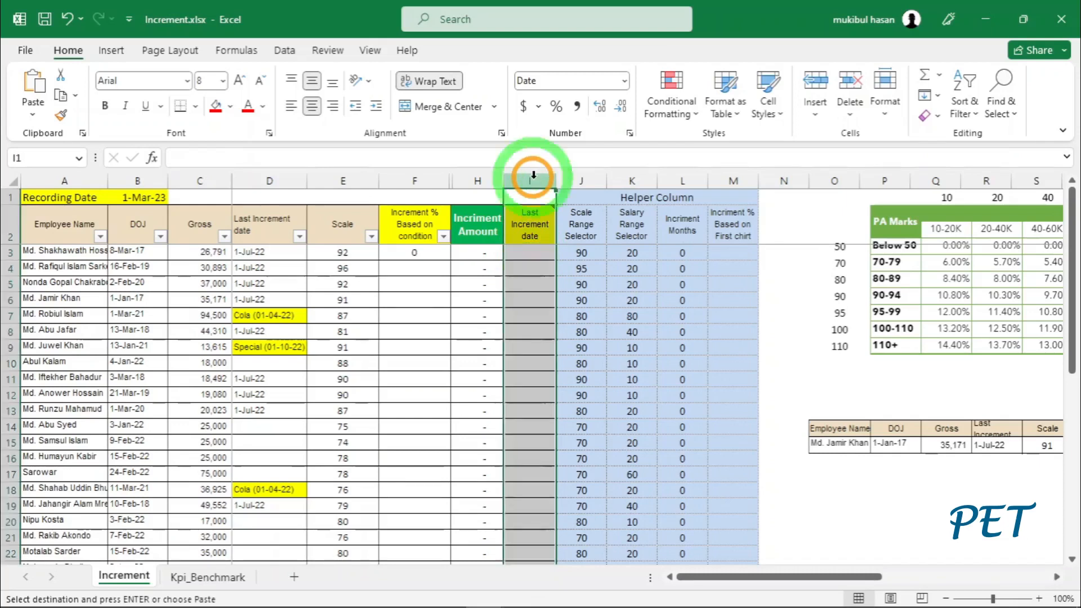
{"action": "left_click", "coordinate": [526, 251]}
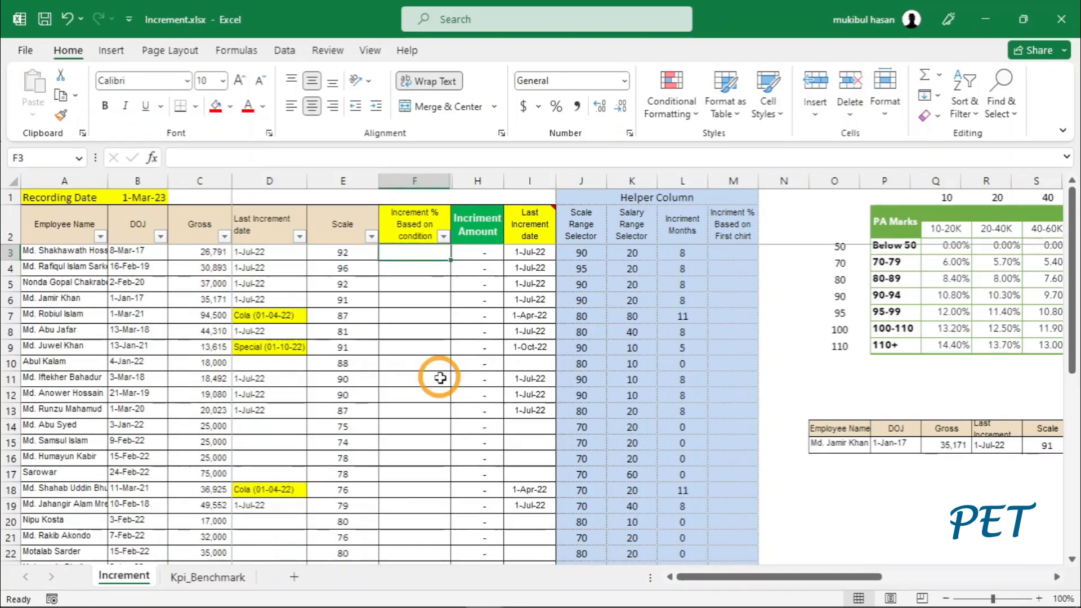
{"action": "left_click", "coordinate": [430, 378]}
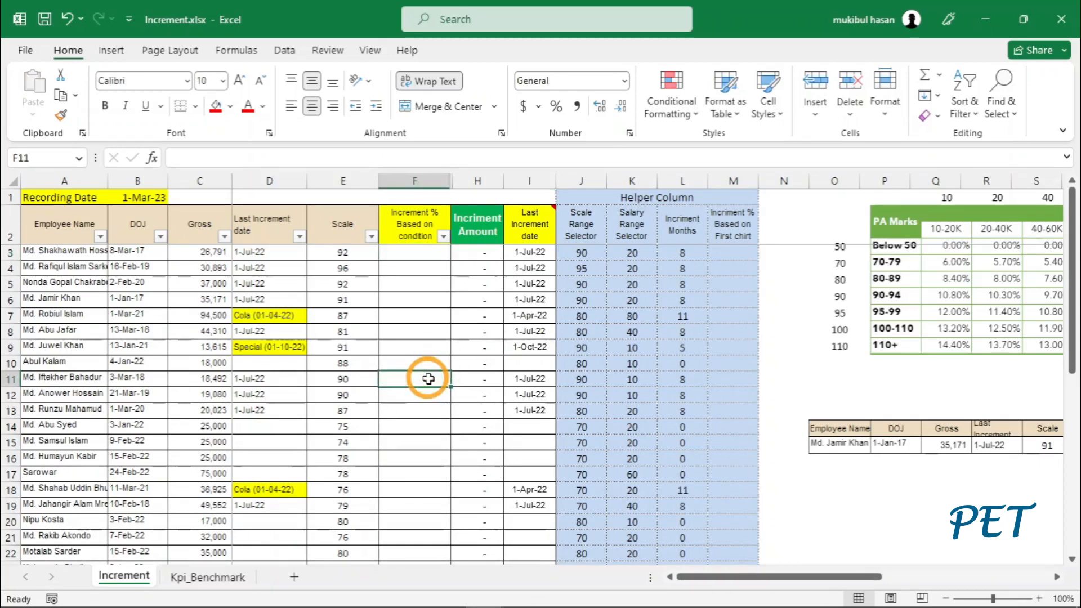
{"action": "key", "text": "ctrl+s"}
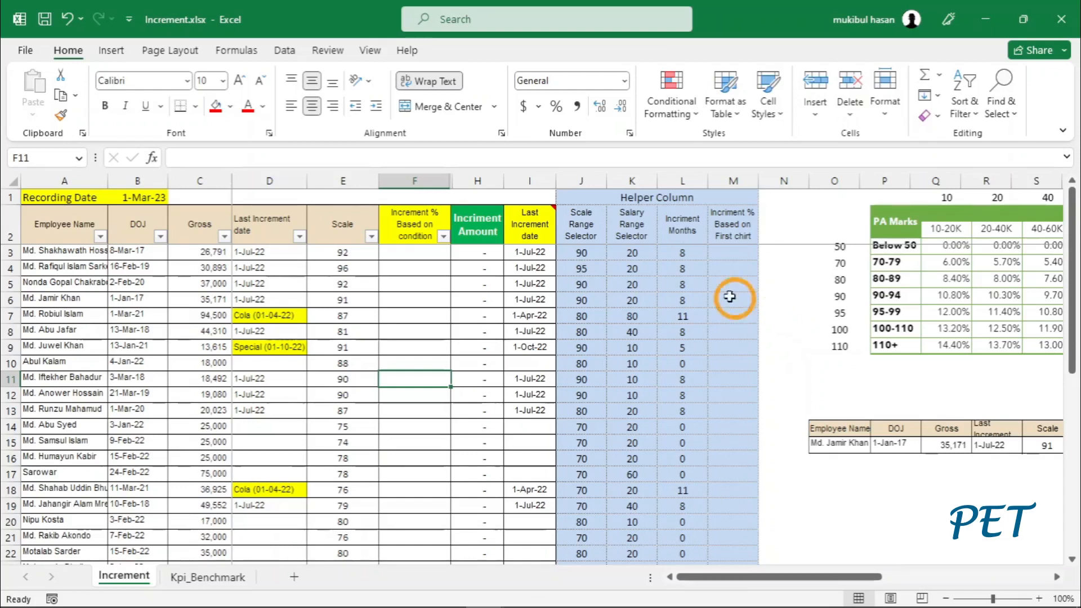
- Review the row 3 formulas for Scale Range Selector, Salary Range Selector and Incriment Months against the benchmark picture
{"action": "left_click", "coordinate": [595, 254]}
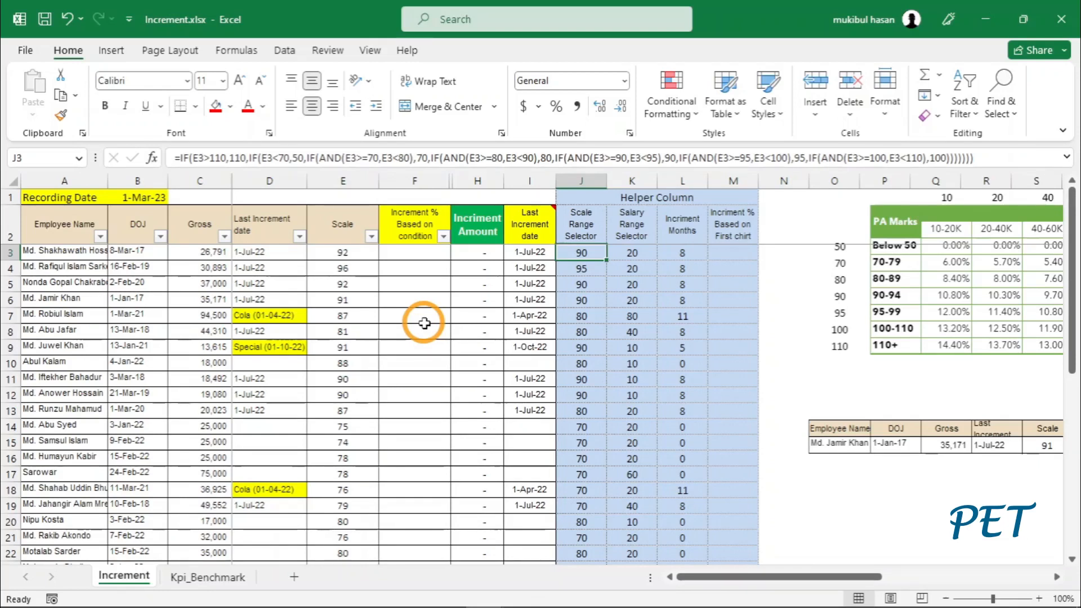
{"action": "left_click", "coordinate": [631, 252]}
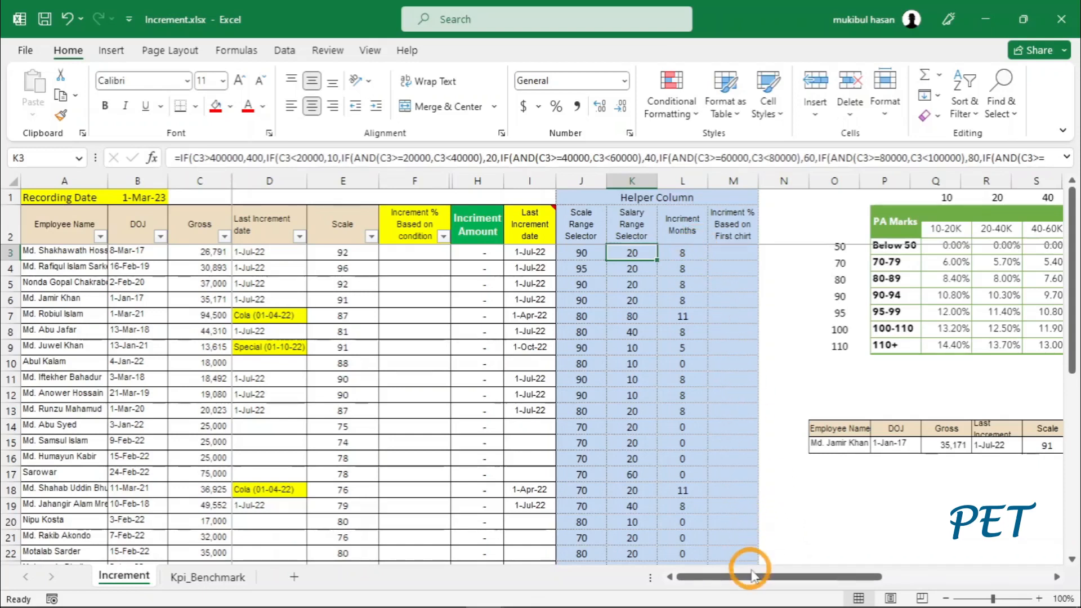
{"action": "left_click_drag", "start_coordinate": [752, 580], "coordinate": [922, 598]}
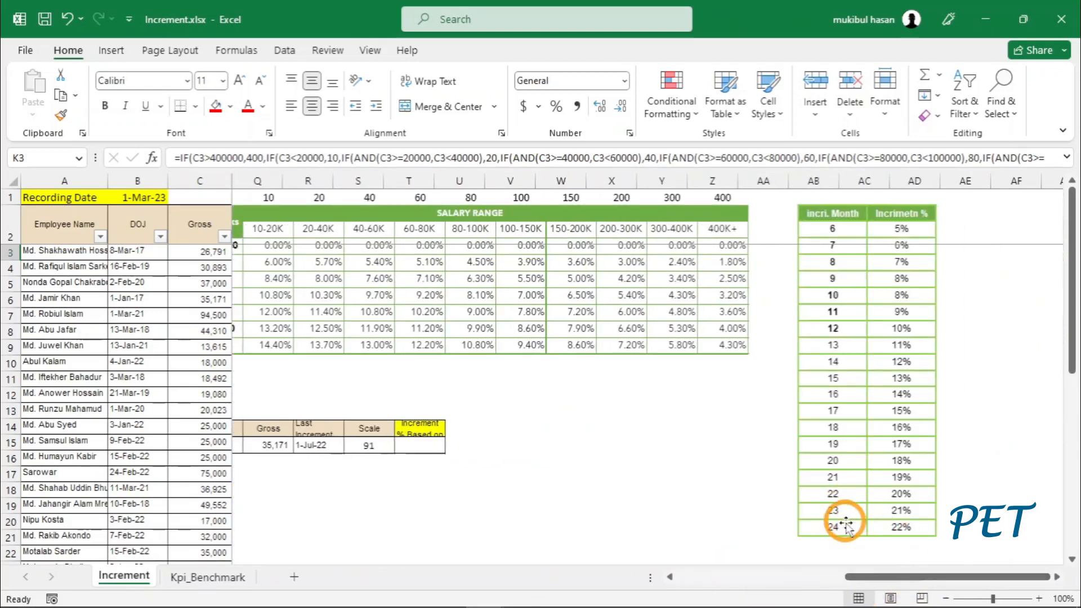
{"action": "left_click_drag", "start_coordinate": [844, 577], "coordinate": [653, 579]}
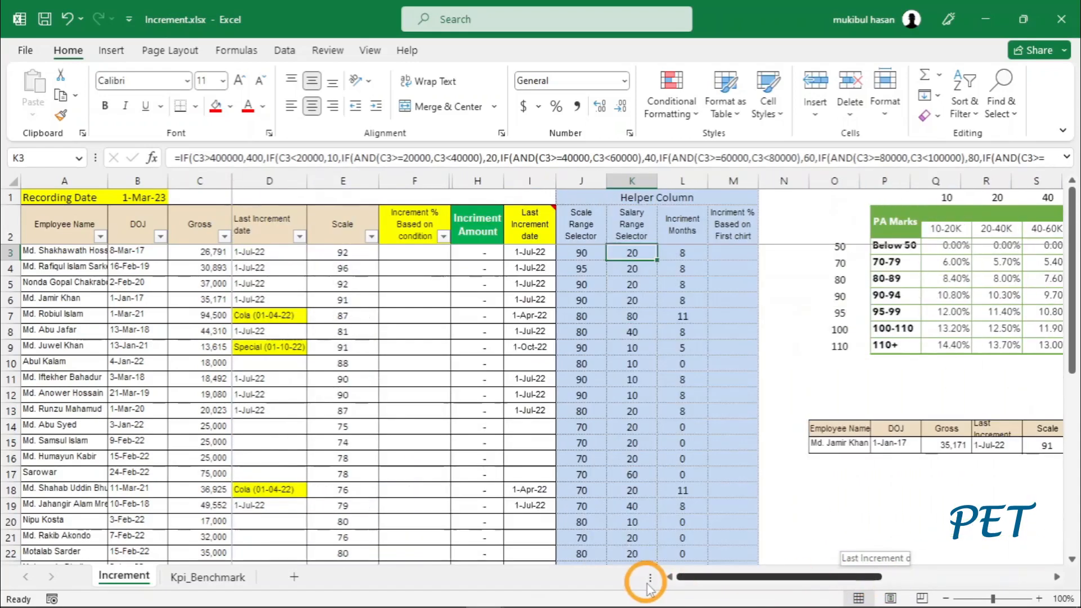
{"action": "left_click", "coordinate": [685, 254]}
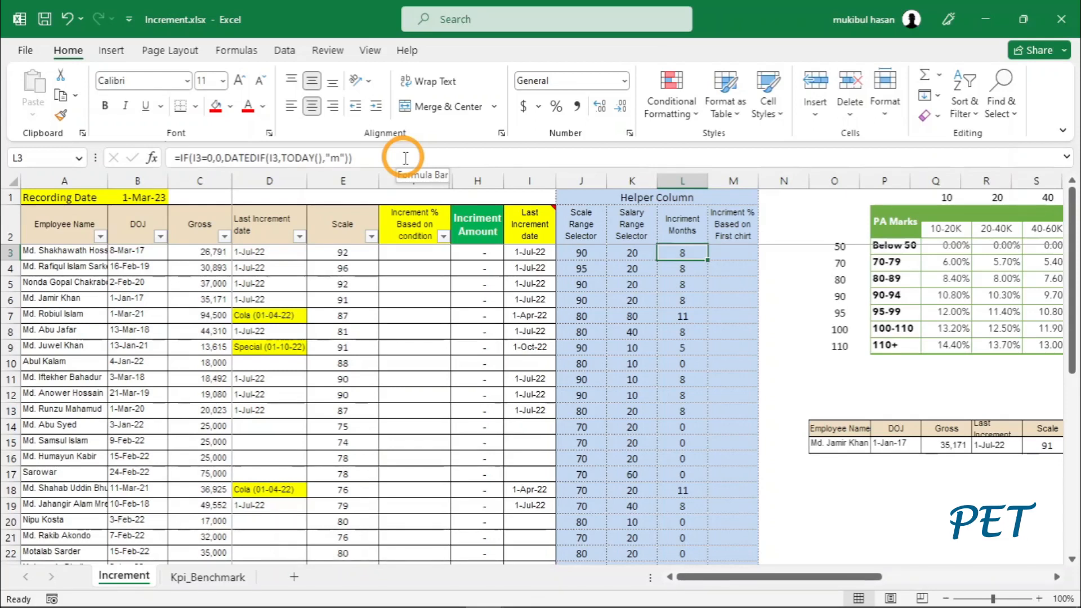
{"action": "left_click", "coordinate": [791, 314]}
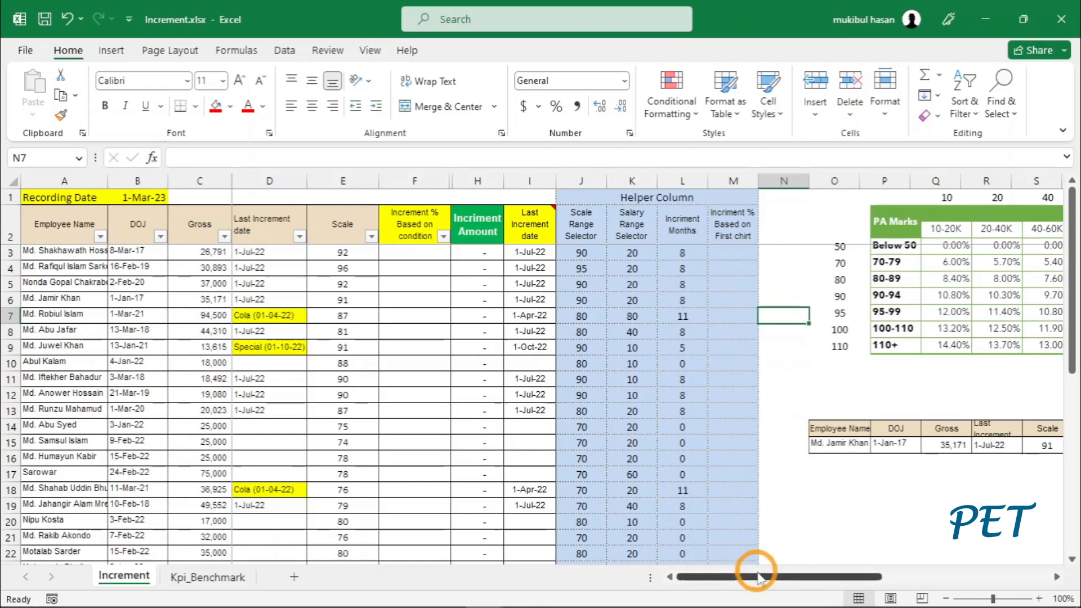
- Start an INDEX formula in cell M3 of the Increment sheet with the absolute array Kpi_Benchmark!$A$1:$L$10
{"action": "left_click_drag", "start_coordinate": [755, 583], "coordinate": [791, 583]}
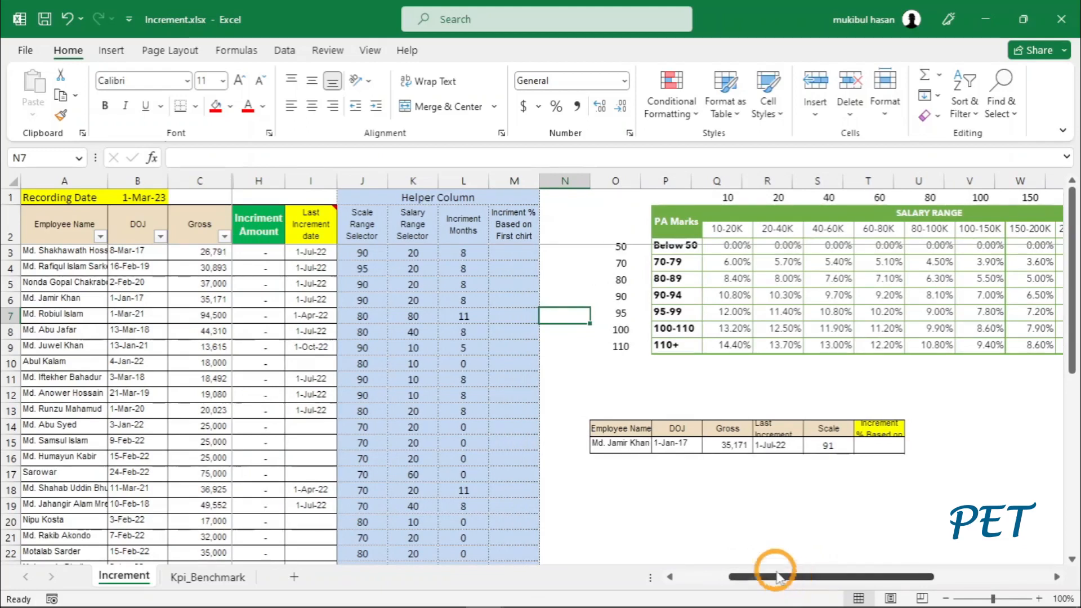
{"action": "left_click_drag", "start_coordinate": [588, 321], "coordinate": [615, 400]}
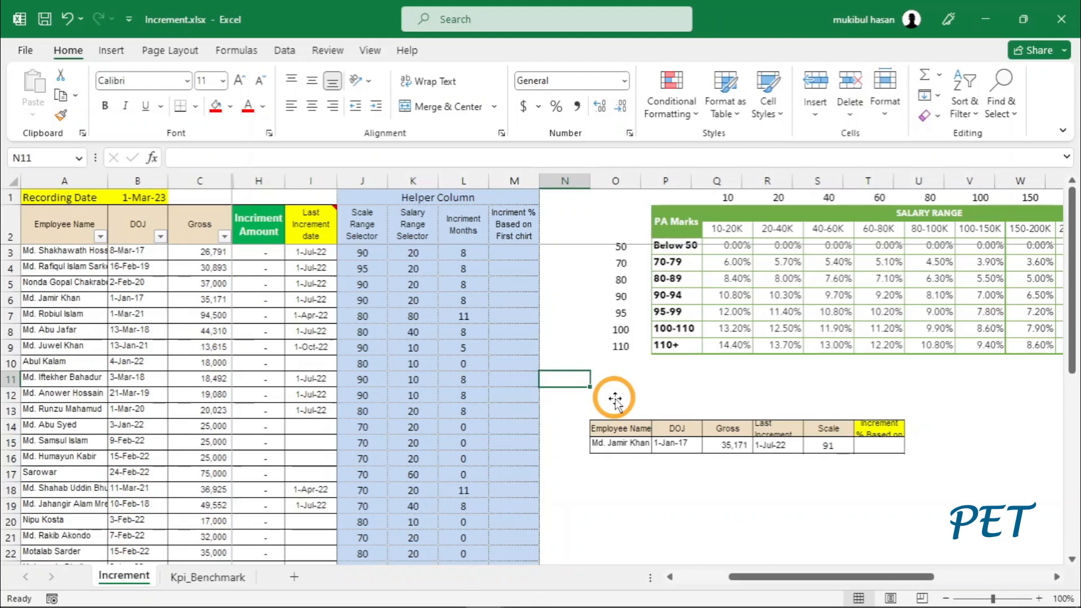
{"action": "left_click", "coordinate": [527, 252]}
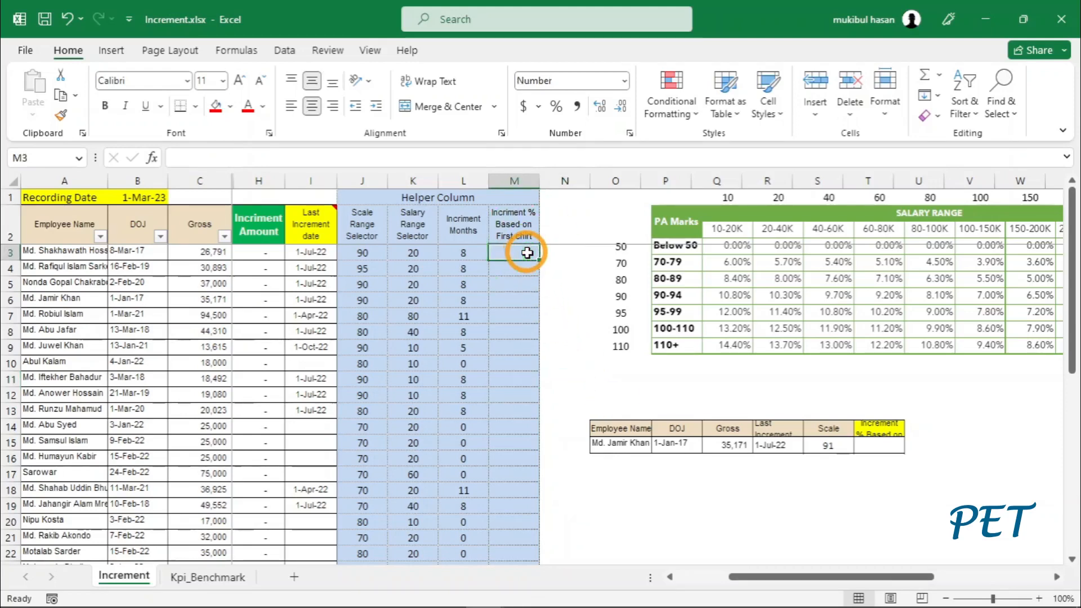
{"action": "left_click", "coordinate": [509, 156]}
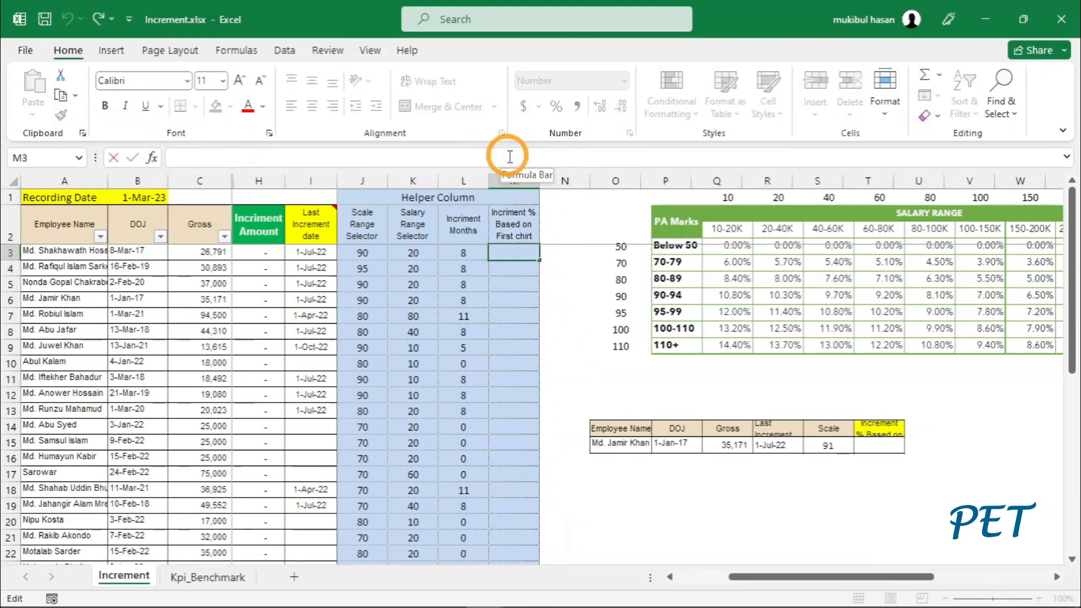
{"action": "type", "text": "=index"}
{"action": "key", "text": "Tab"}
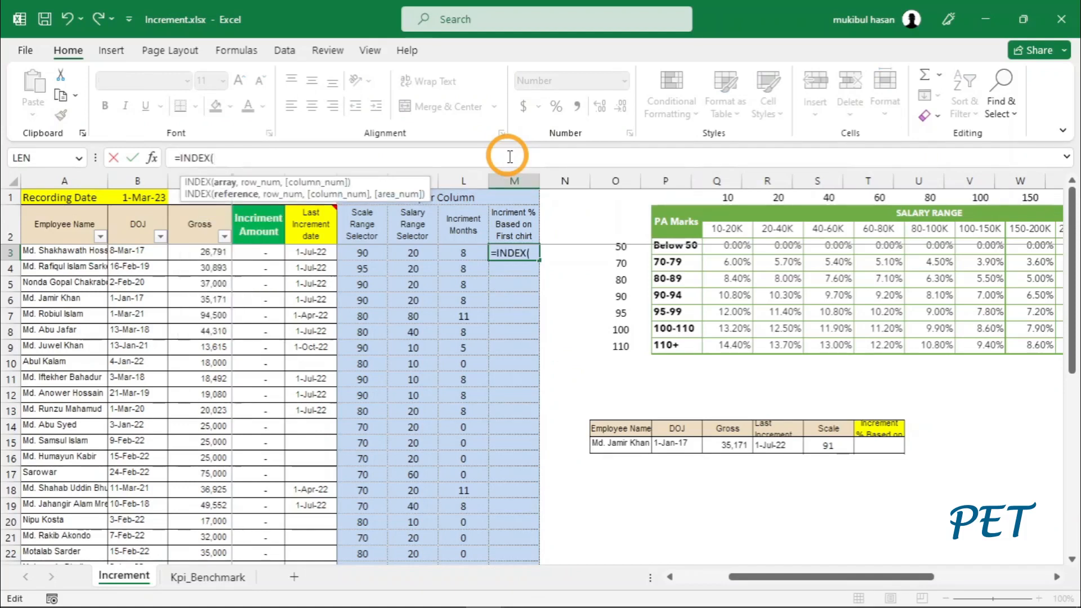
{"action": "left_click_drag", "start_coordinate": [185, 186], "coordinate": [225, 116]}
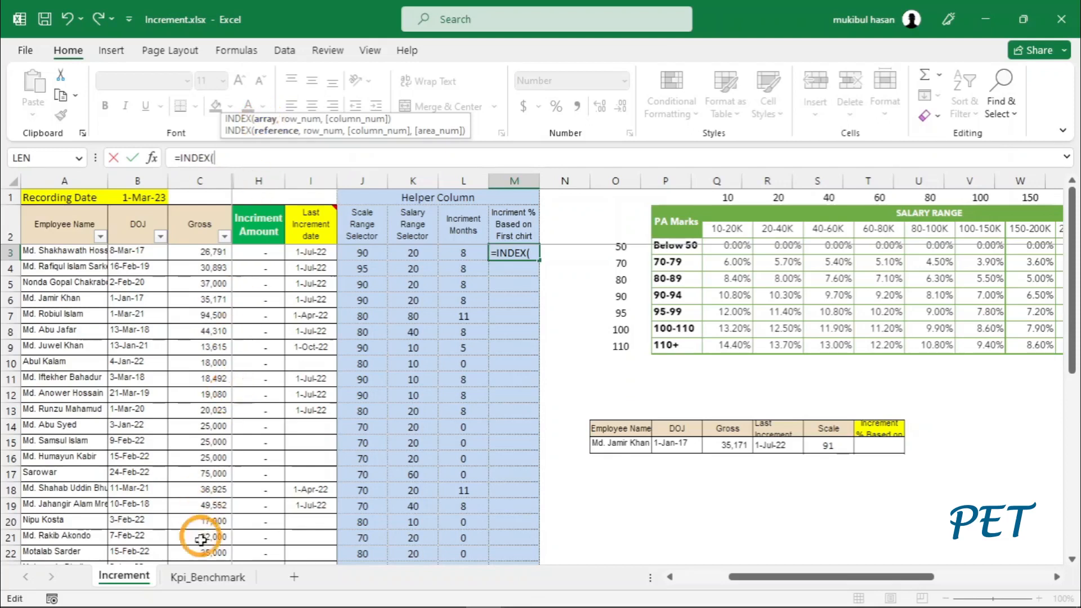
{"action": "left_click", "coordinate": [201, 576]}
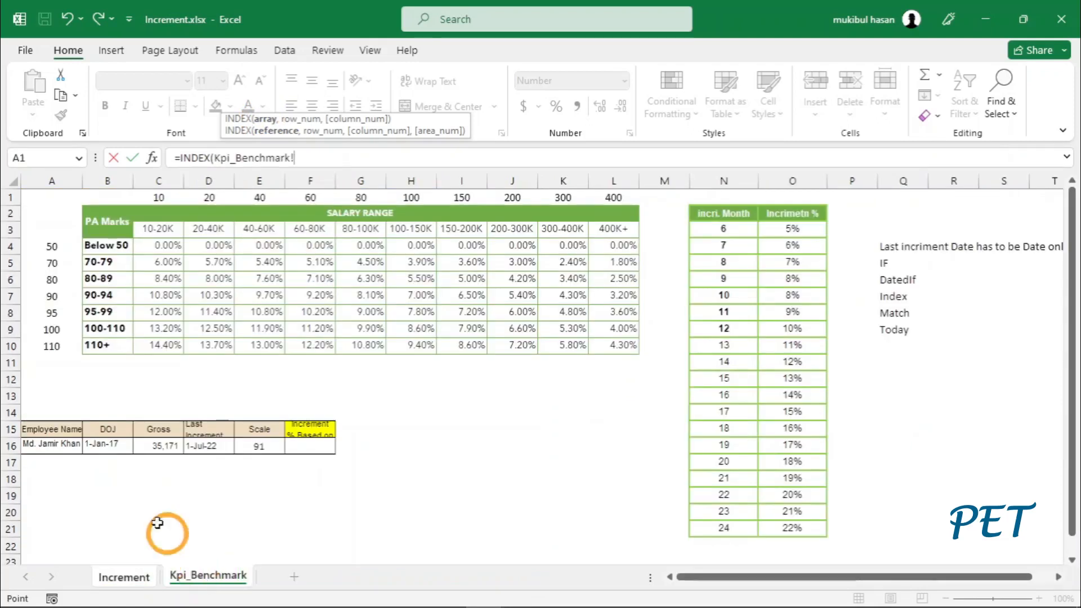
{"action": "left_click", "coordinate": [40, 202]}
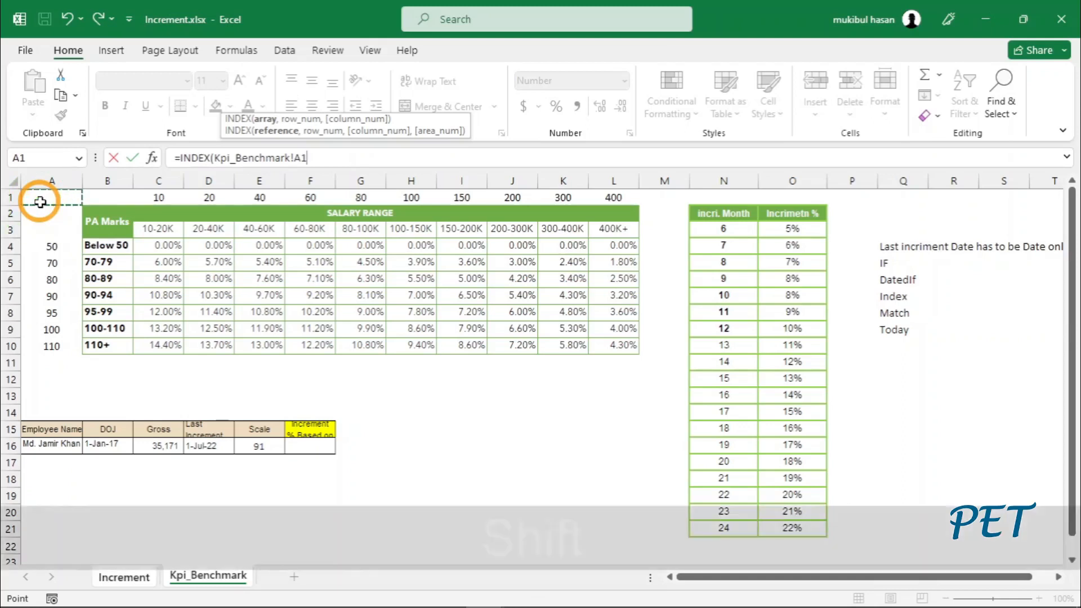
{"action": "left_click", "coordinate": [604, 347], "text": "shift"}
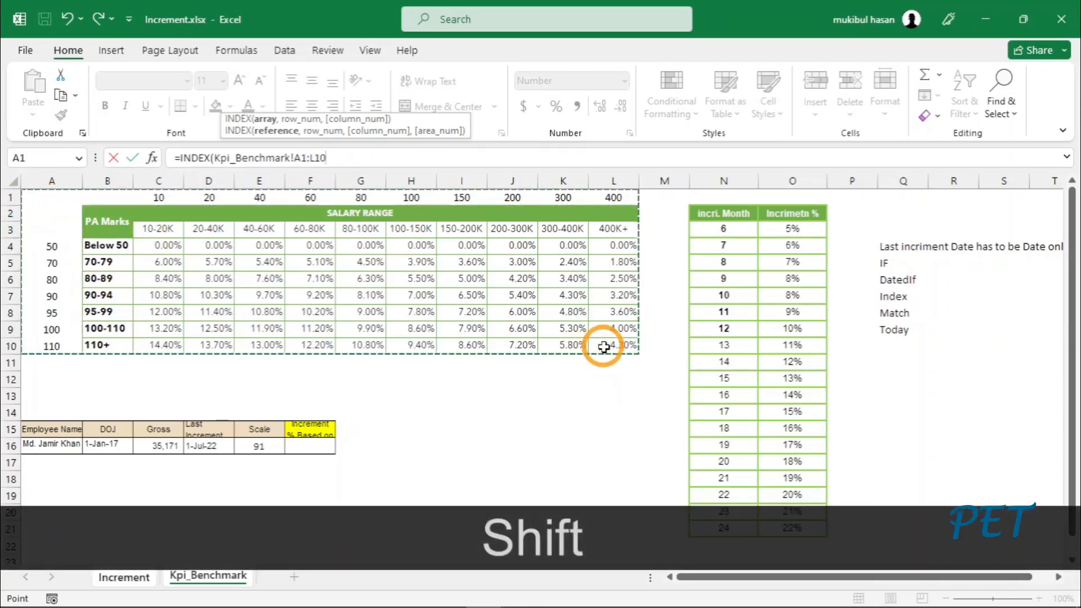
{"action": "key", "text": "F4"}
{"action": "type", "text": ","}
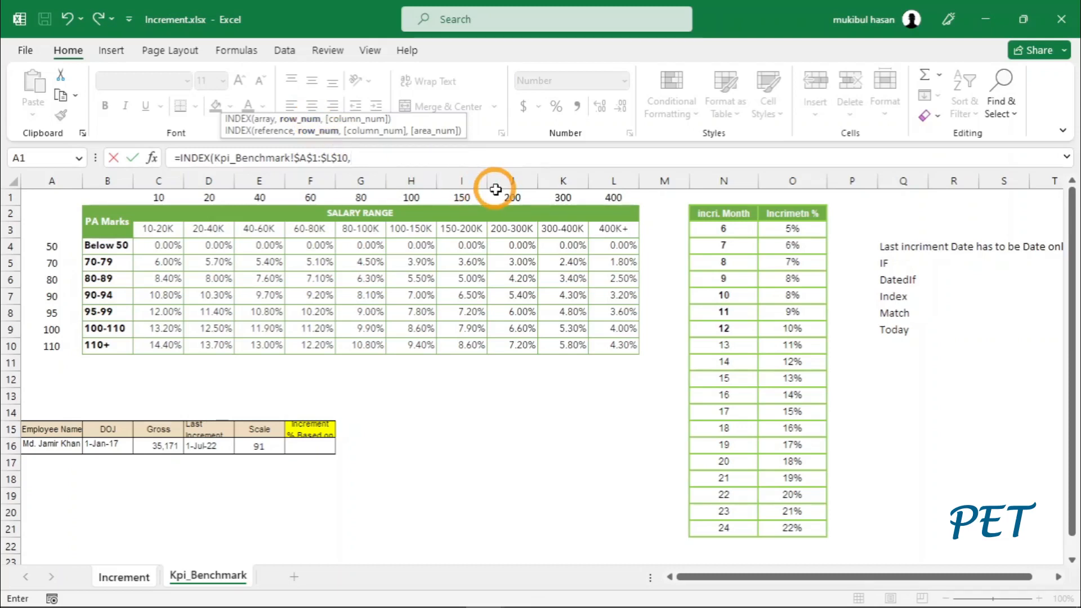
- Add a MATCH function as the row argument, with column-locked Increment!$J3 from Scale Range Selector as the lookup value
{"action": "type", "text": "MATCH("}
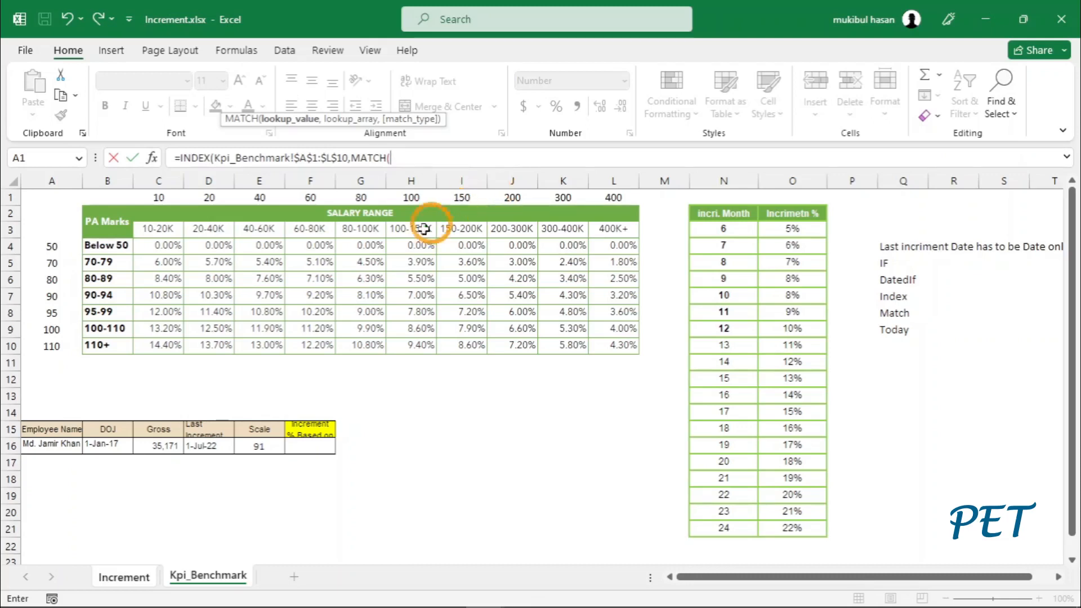
{"action": "left_click", "coordinate": [123, 578]}
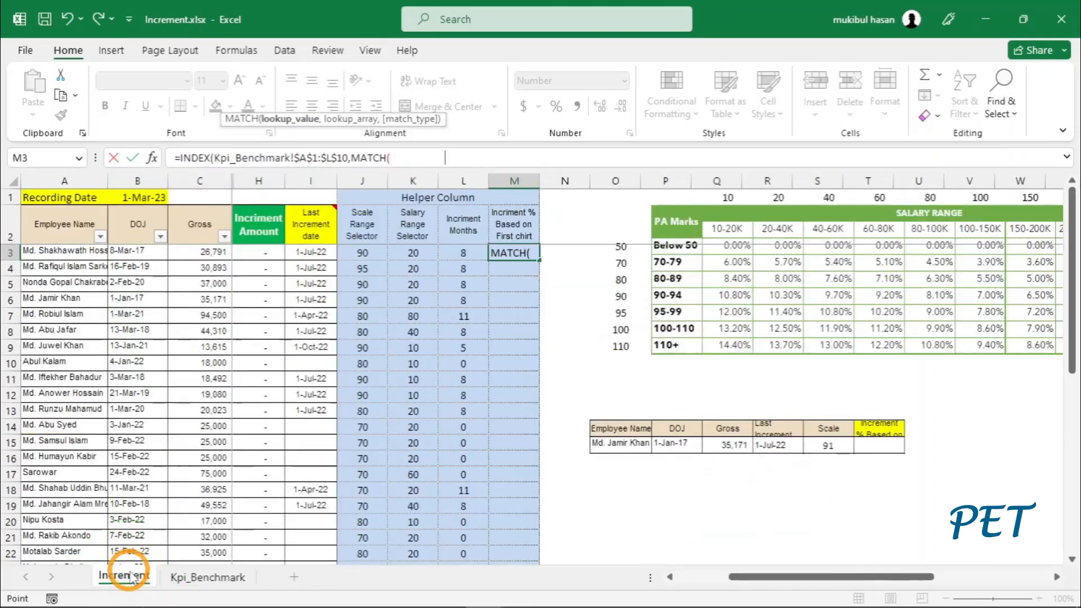
{"action": "left_click", "coordinate": [373, 252]}
{"action": "key", "text": "F4"}
{"action": "key", "text": "F4"}
{"action": "key", "text": "F4"}
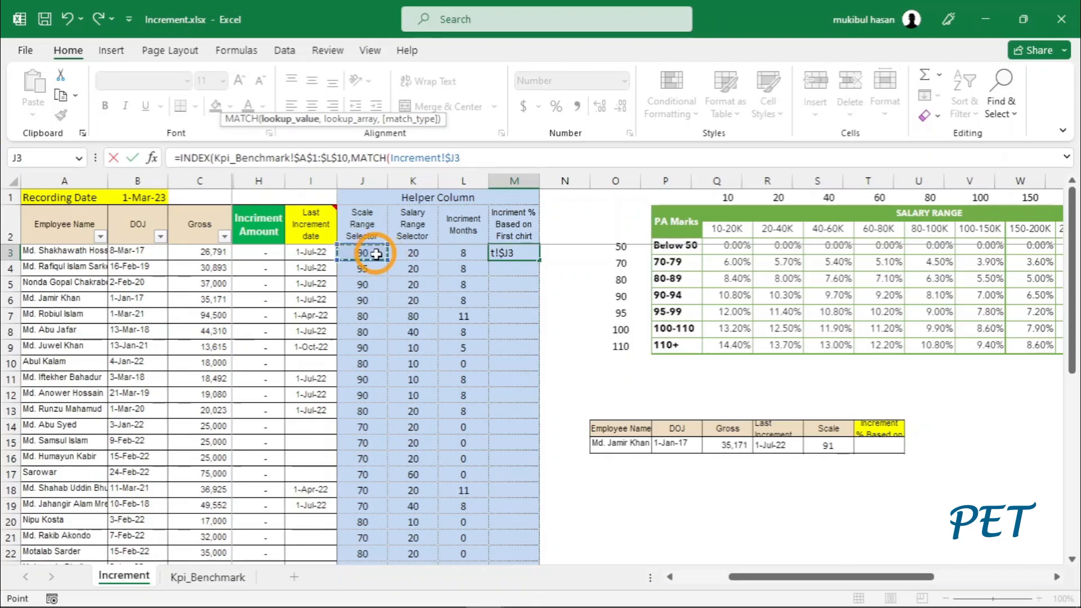
{"action": "type", "text": ","}
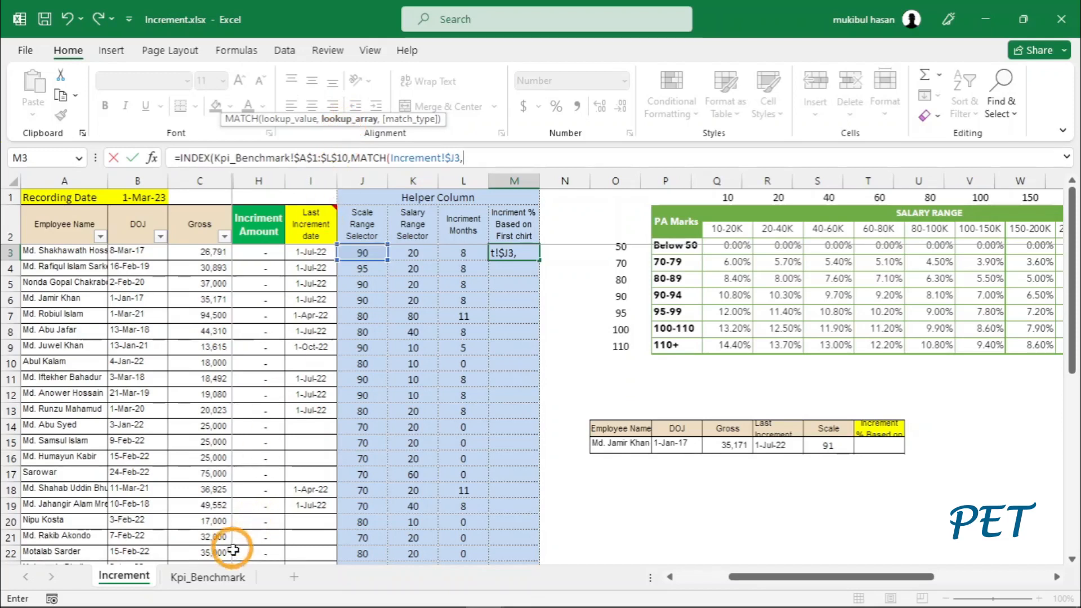
- Complete the row MATCH with lookup array Kpi_Benchmark!$A$1:$A$10 and exact match 0
{"action": "left_click", "coordinate": [213, 577]}
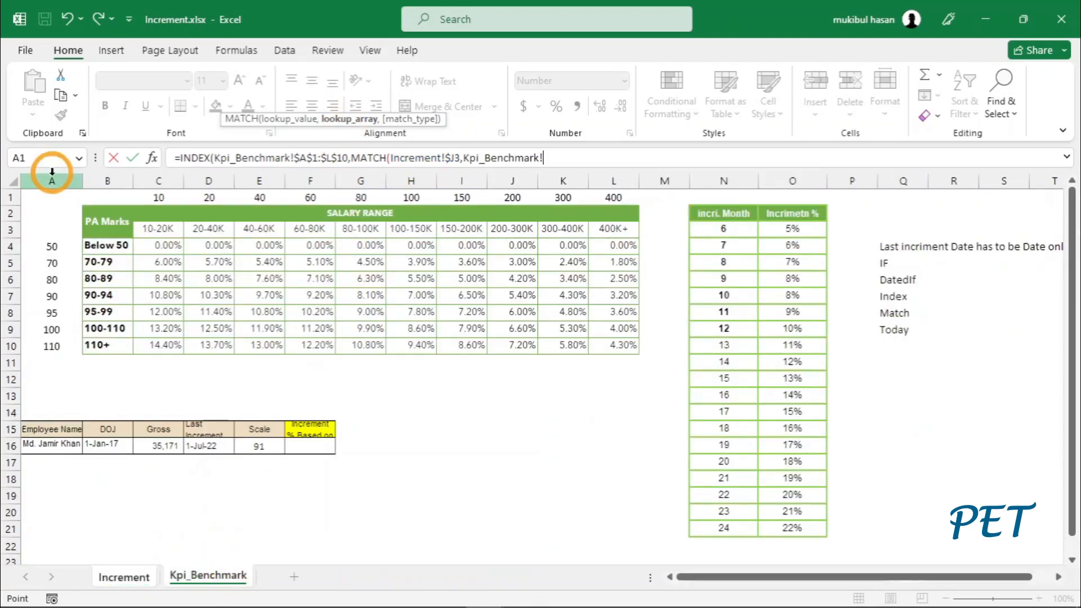
{"action": "left_click", "coordinate": [45, 198]}
{"action": "left_click", "coordinate": [49, 348], "text": "shift"}
{"action": "key", "text": "F4"}
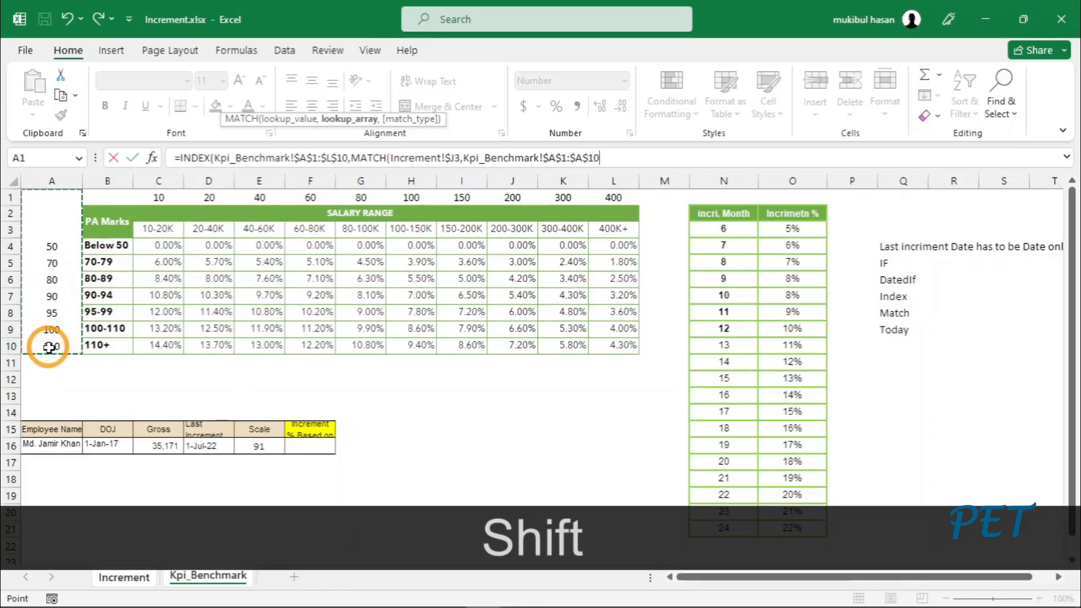
{"action": "type", "text": ",0"}
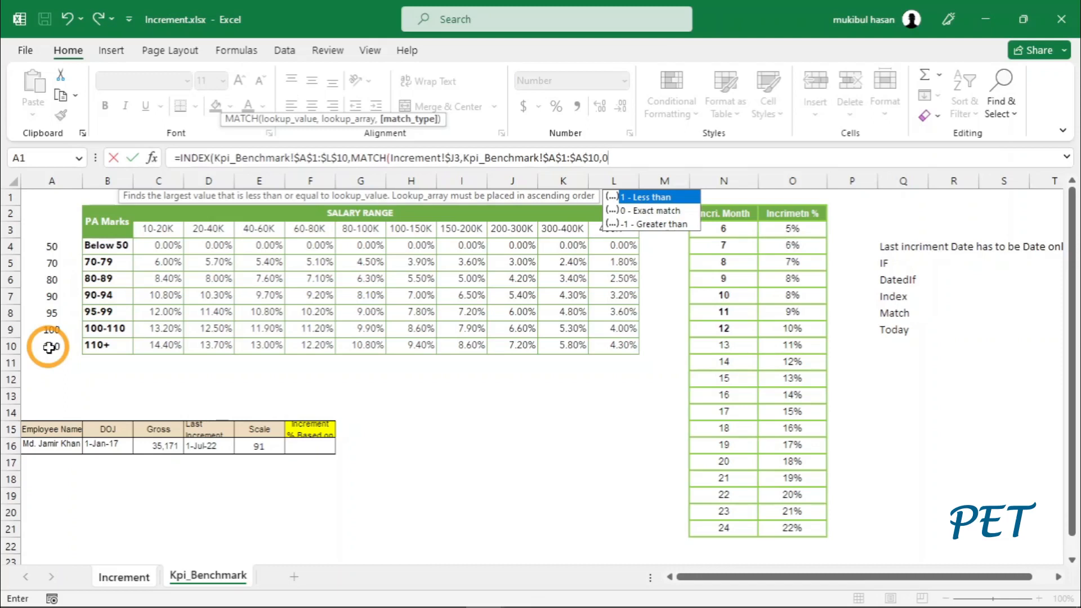
{"action": "type", "text": ")"}
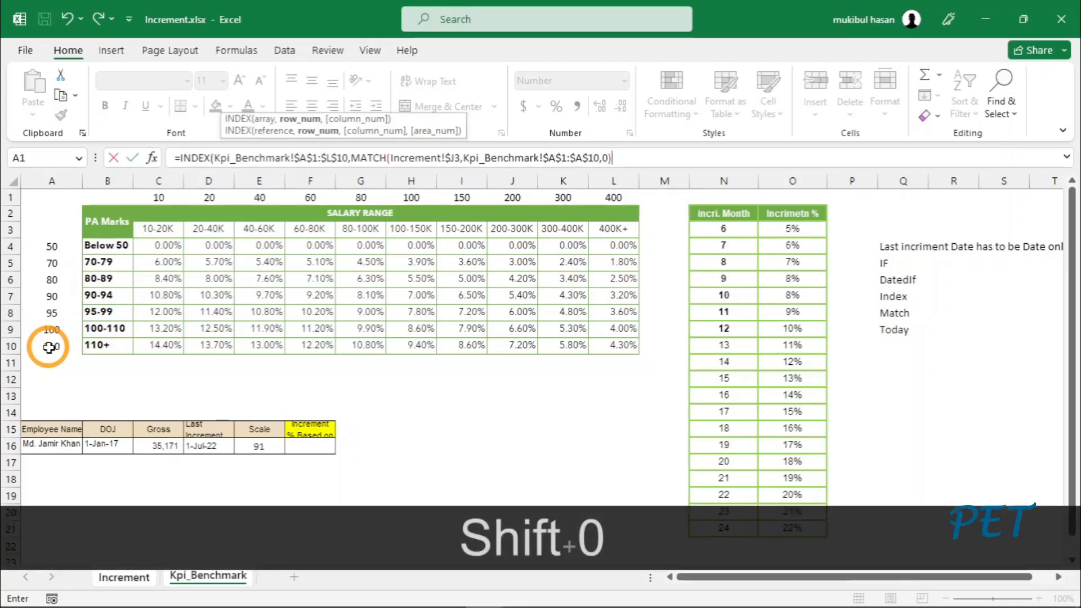
{"action": "type", "text": ","}
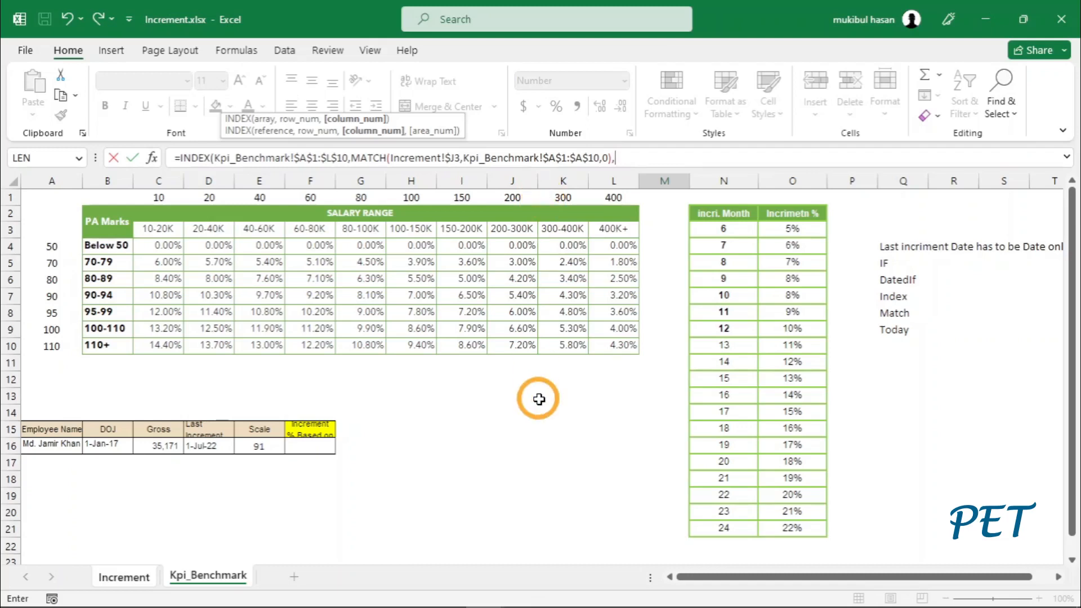
- Add a second MATCH as the column argument, with column-locked Increment!$K3 from Salary Range Selector as the lookup value
{"action": "type", "text": "MATCH("}
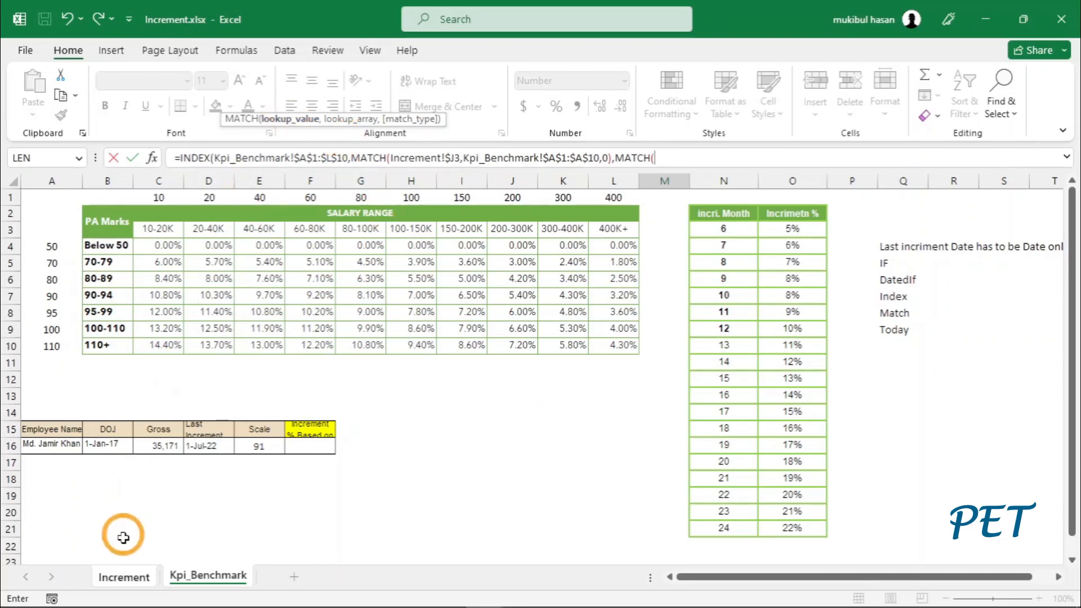
{"action": "left_click", "coordinate": [124, 576]}
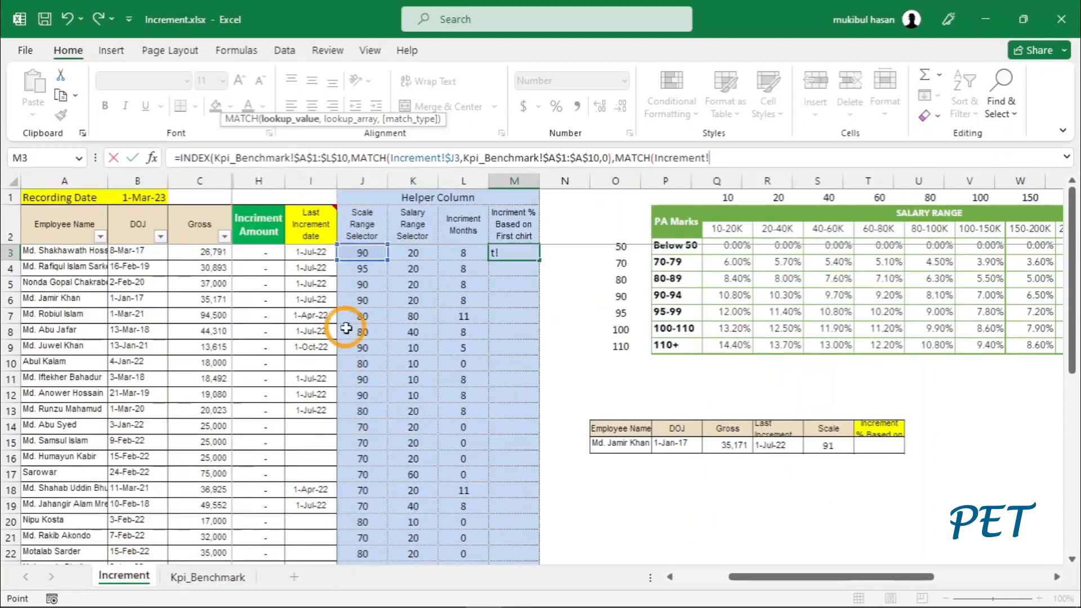
{"action": "left_click", "coordinate": [416, 257]}
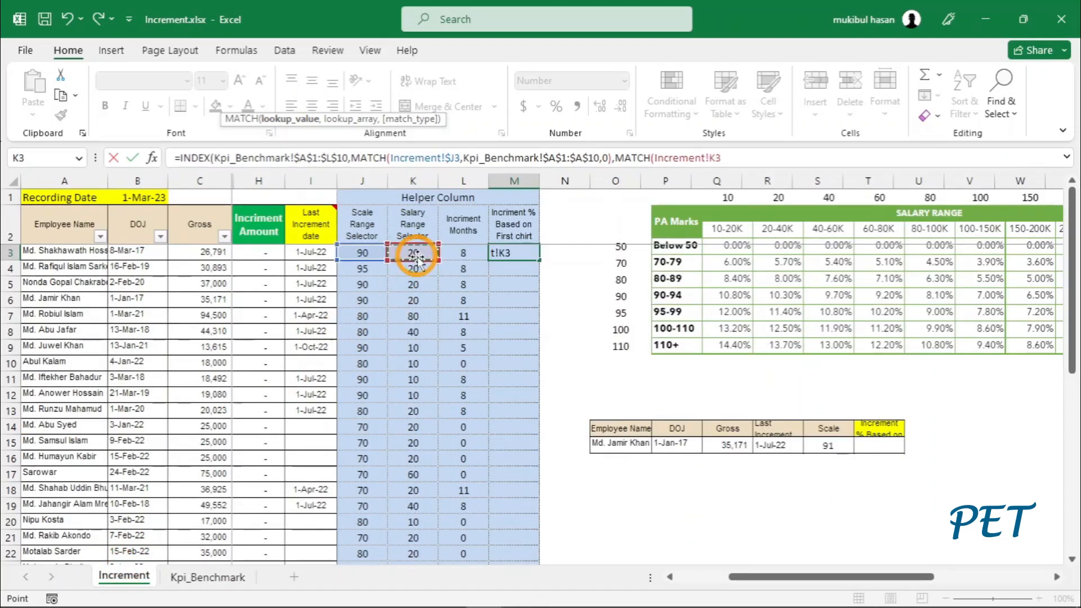
{"action": "key", "text": "F4"}
{"action": "key", "text": "F4"}
{"action": "key", "text": "F4"}
{"action": "type", "text": ","}
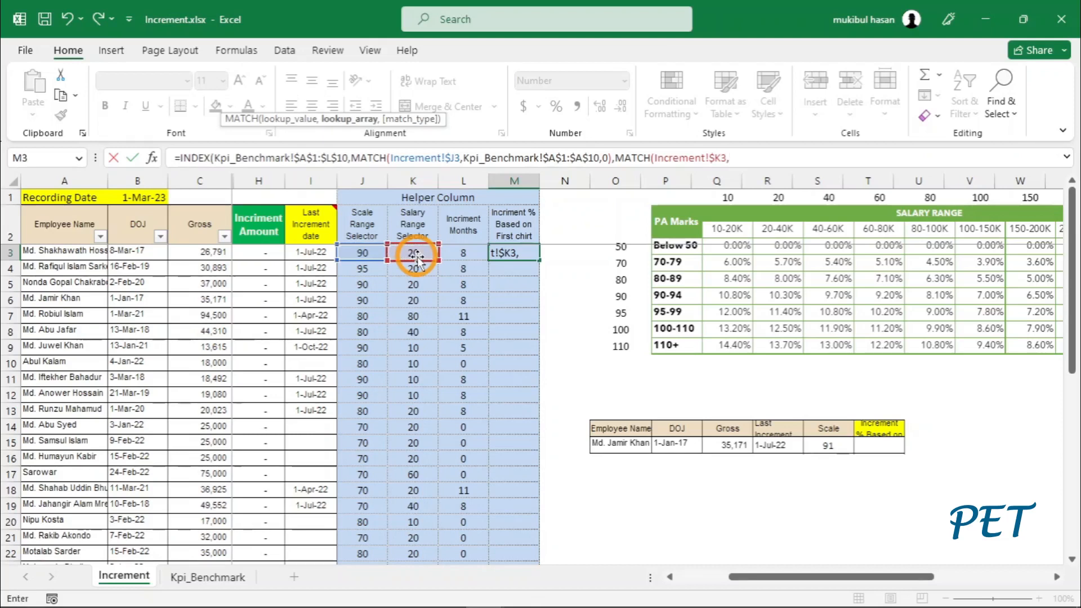
- Complete the column MATCH with lookup array Kpi_Benchmark!$A$1:$L$1 and exact match 0, and enter the finished INDEX formula in M3
{"action": "left_click", "coordinate": [220, 577]}
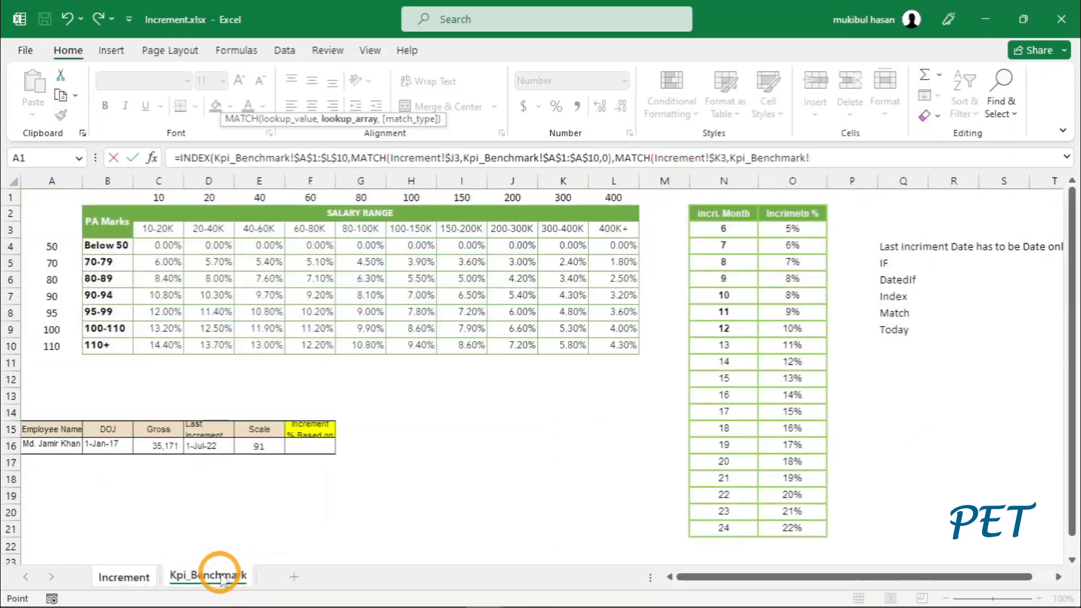
{"action": "left_click", "coordinate": [57, 199]}
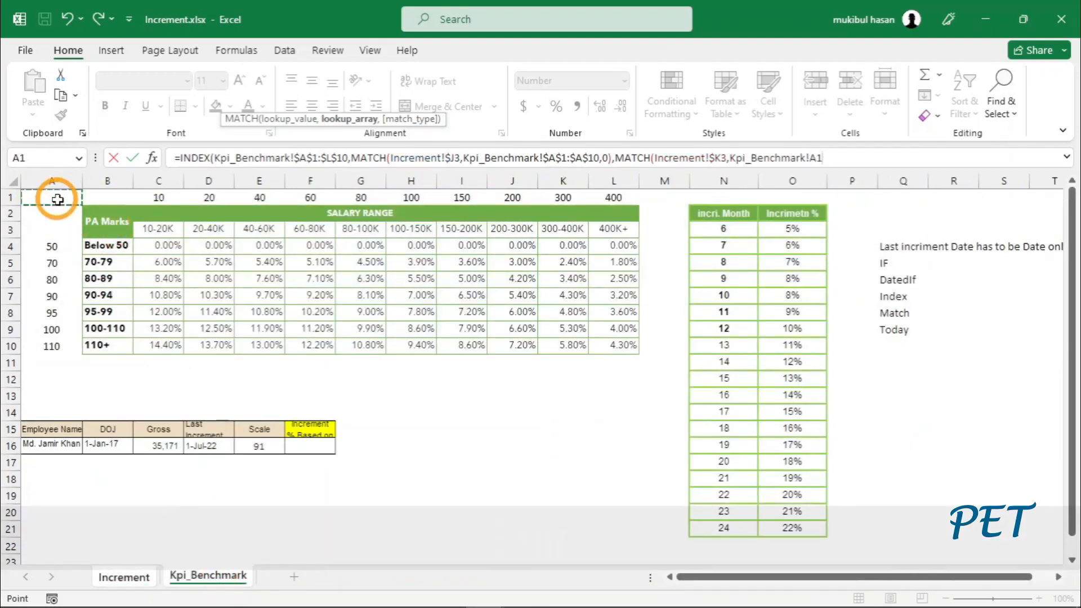
{"action": "left_click", "coordinate": [625, 197], "text": "shift"}
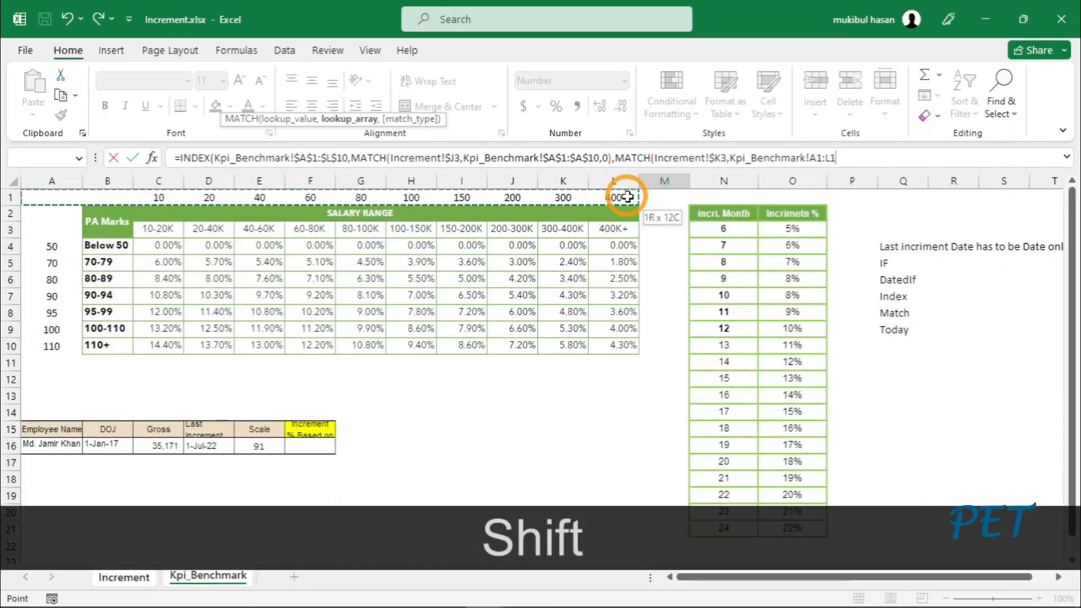
{"action": "key", "text": "F4"}
{"action": "type", "text": ","}
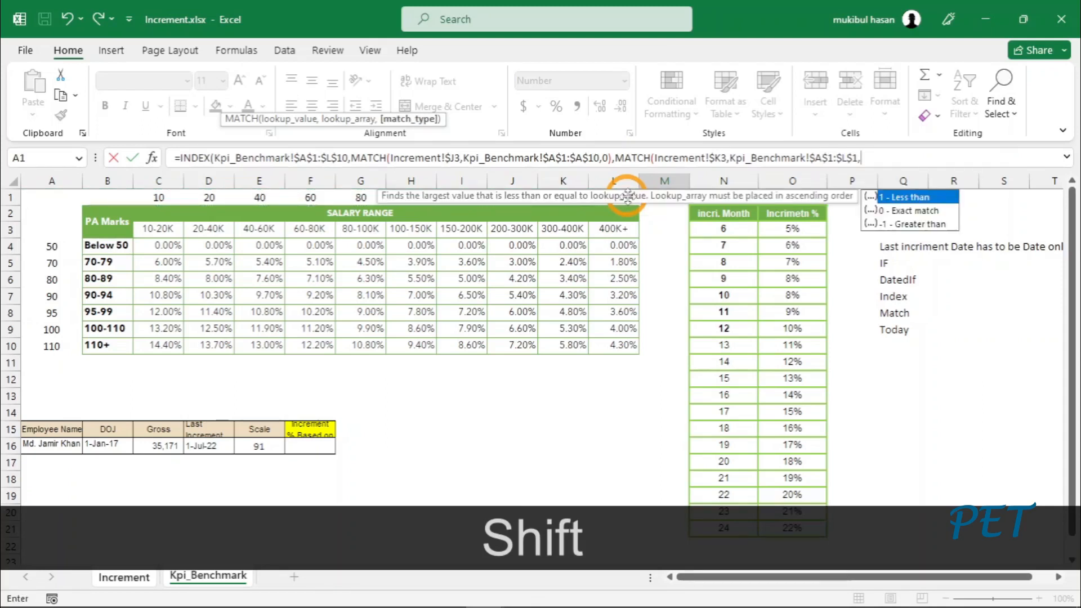
{"action": "type", "text": "0)"}
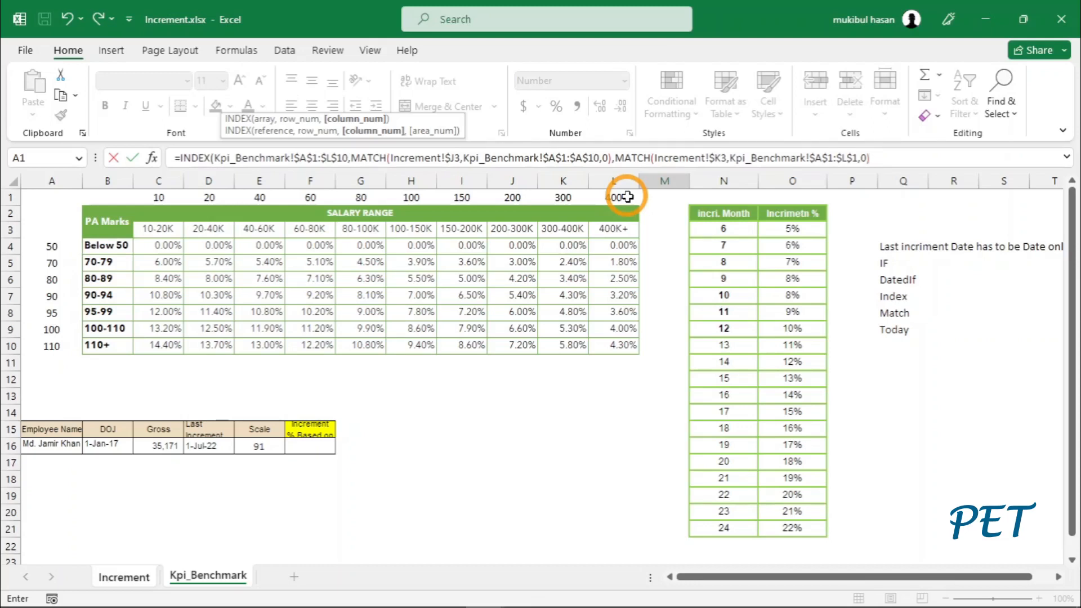
{"action": "type", "text": ")"}
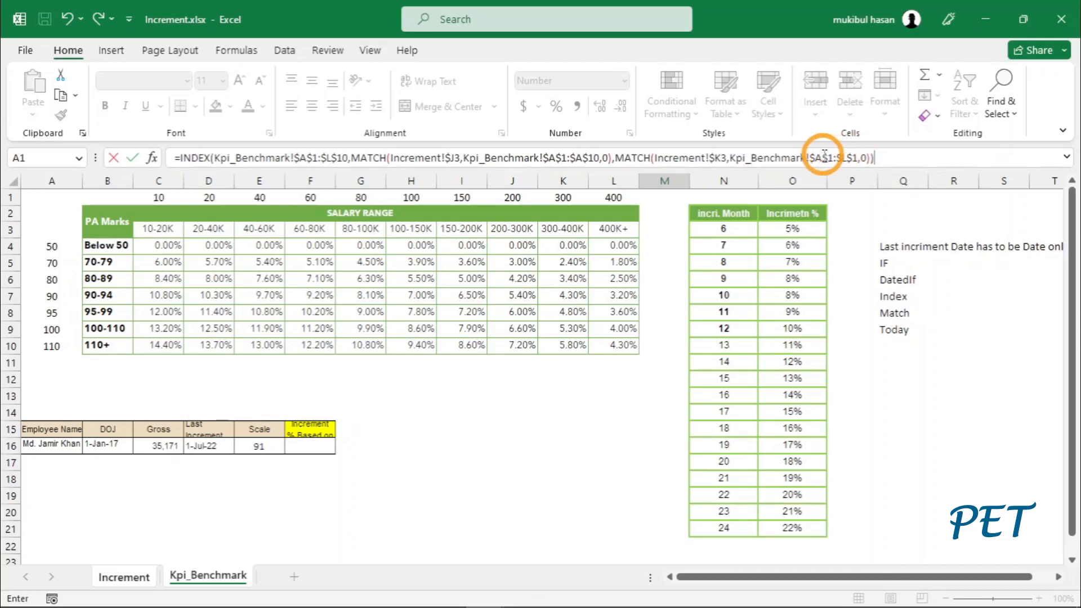
{"action": "key", "text": "Return"}
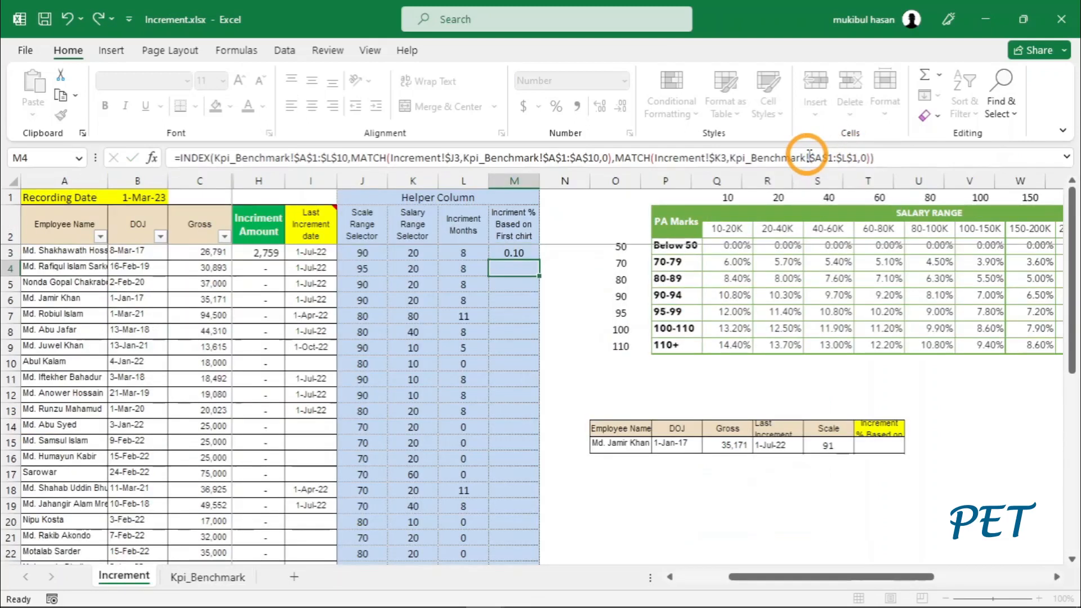
- Format cell M3 as a percentage with two decimals and compare its result with the benchmark picture's 90-94 marks row and 20-40K column
{"action": "left_click", "coordinate": [524, 254]}
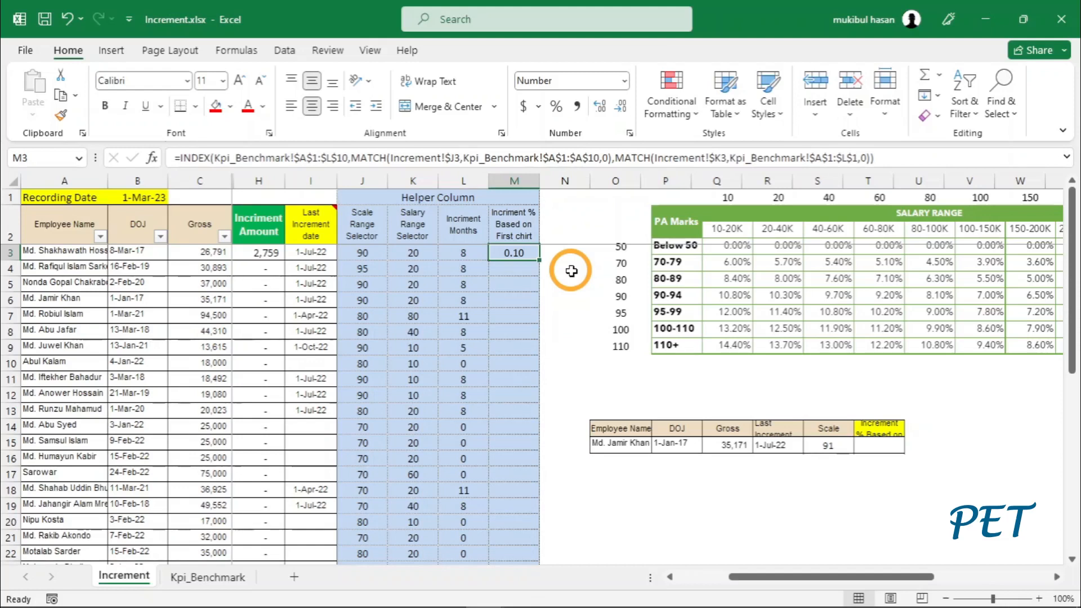
{"action": "left_click", "coordinate": [556, 107]}
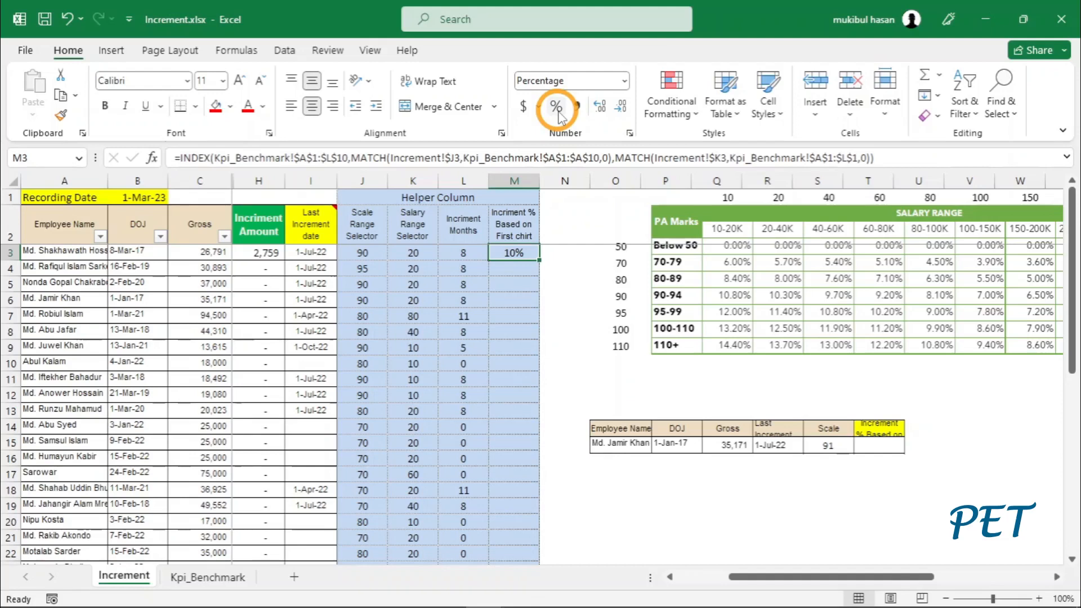
{"action": "left_click", "coordinate": [601, 109]}
{"action": "left_click", "coordinate": [600, 108]}
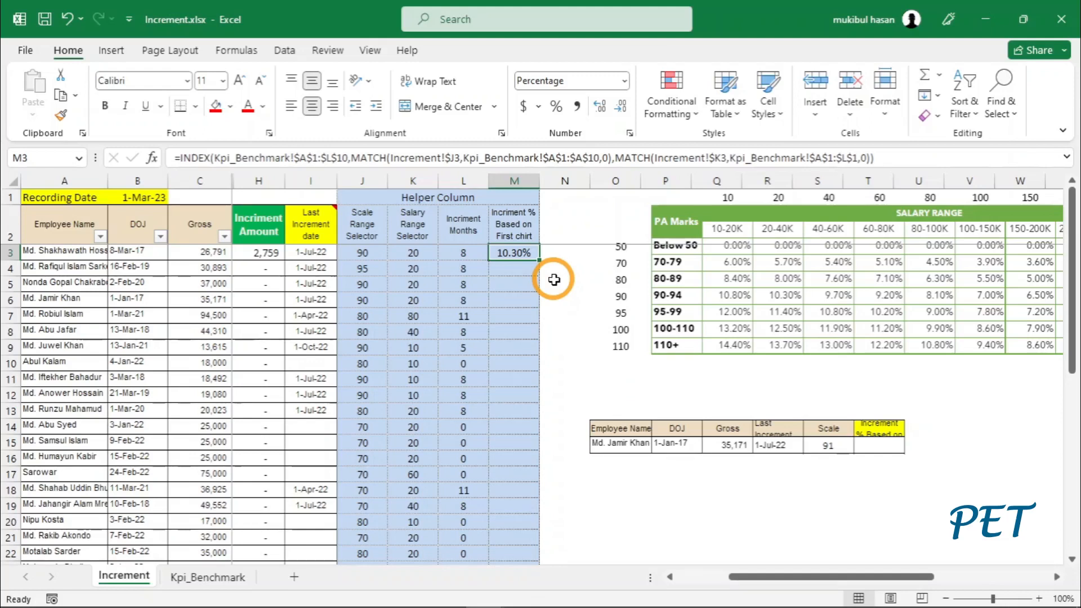
{"action": "left_click_drag", "start_coordinate": [836, 579], "coordinate": [859, 580]}
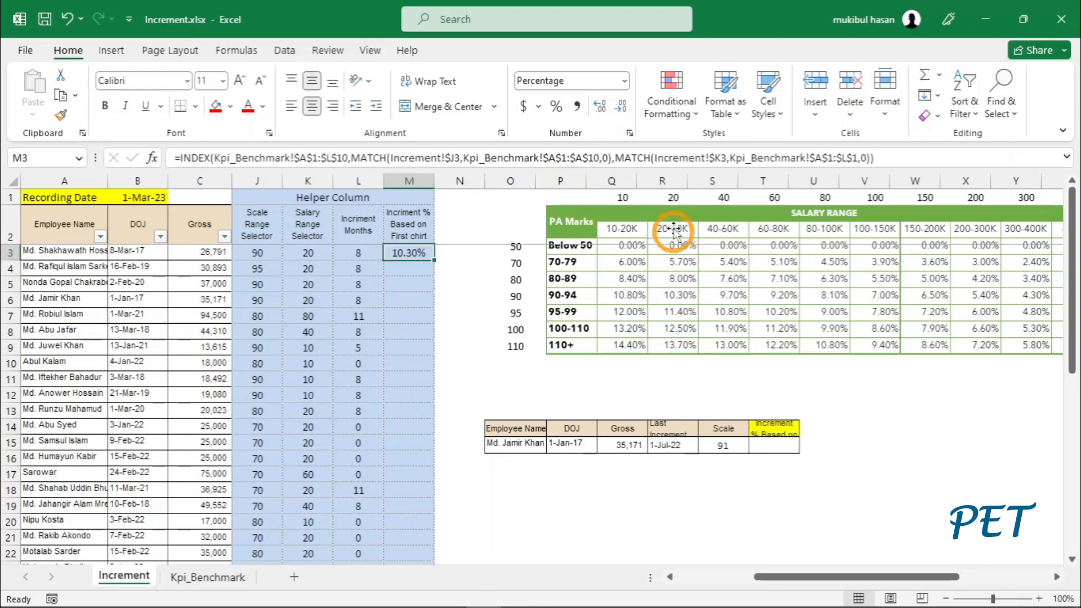
{"action": "left_click", "coordinate": [688, 295]}
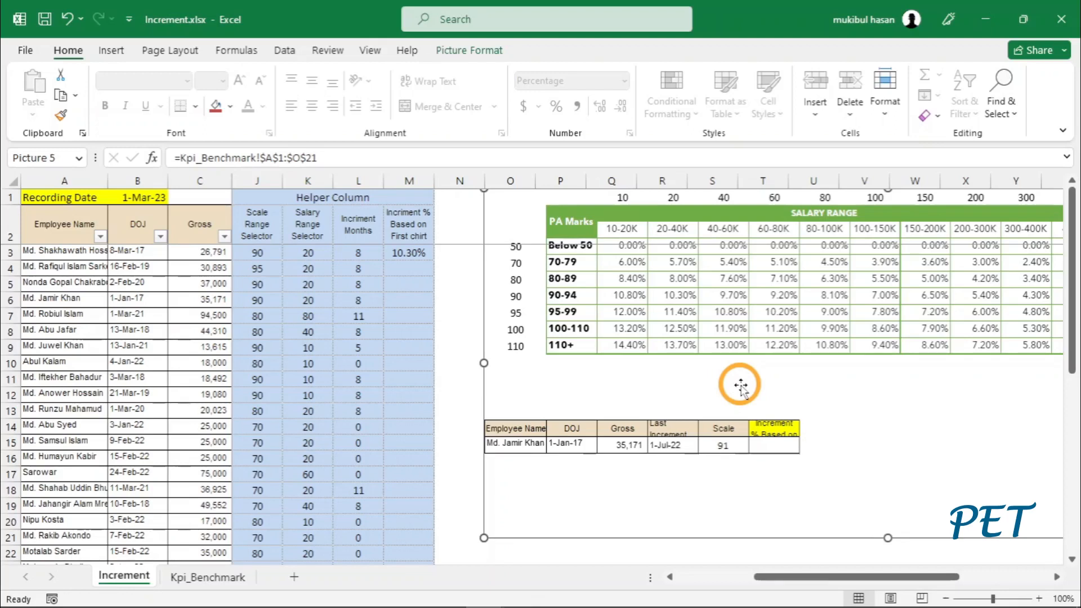
- Undo the last change to the benchmark picture and fill the M3 INDEX formula down the first-chart increment % helper column
{"action": "key", "text": "ctrl+z"}
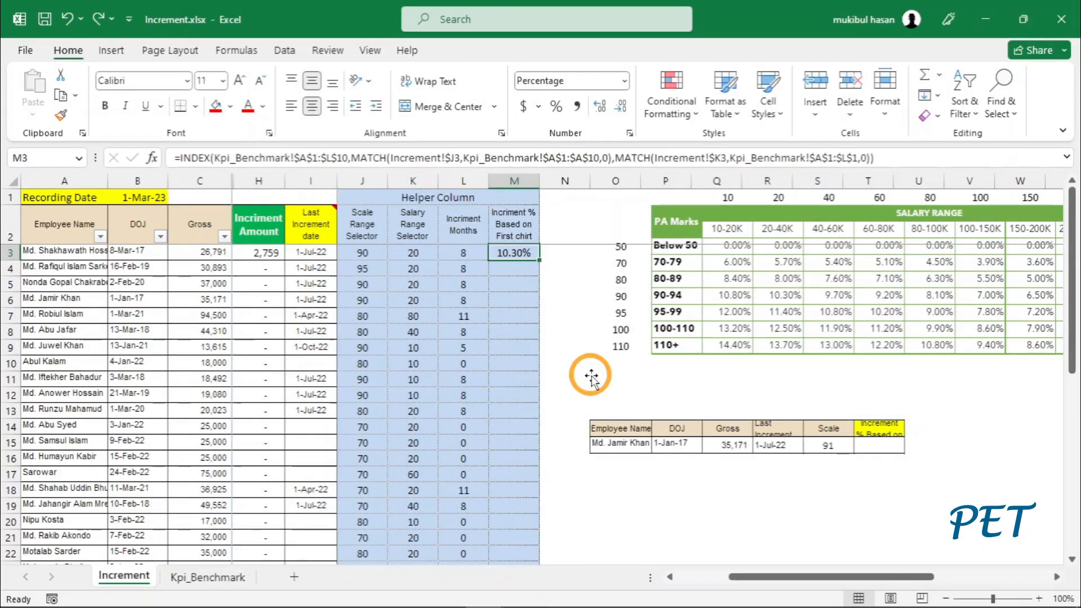
{"action": "double_click", "coordinate": [539, 262]}
{"action": "left_click", "coordinate": [586, 377]}
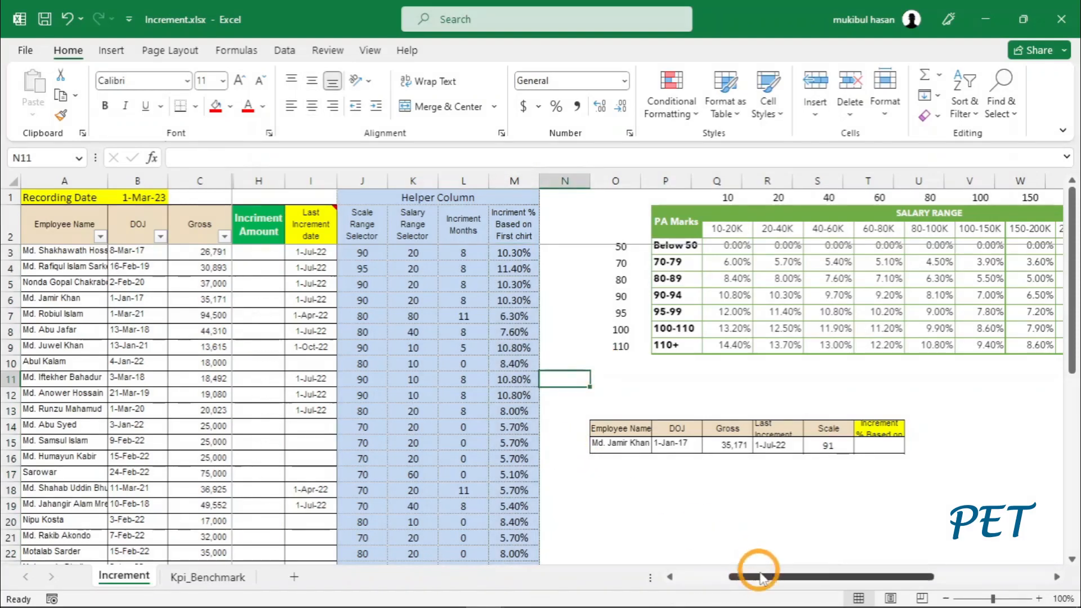
- Start an IF formula in F3 under Increment % Based on condition, with an AND test whose first condition is L3>=6
{"action": "left_click_drag", "start_coordinate": [755, 577], "coordinate": [696, 583]}
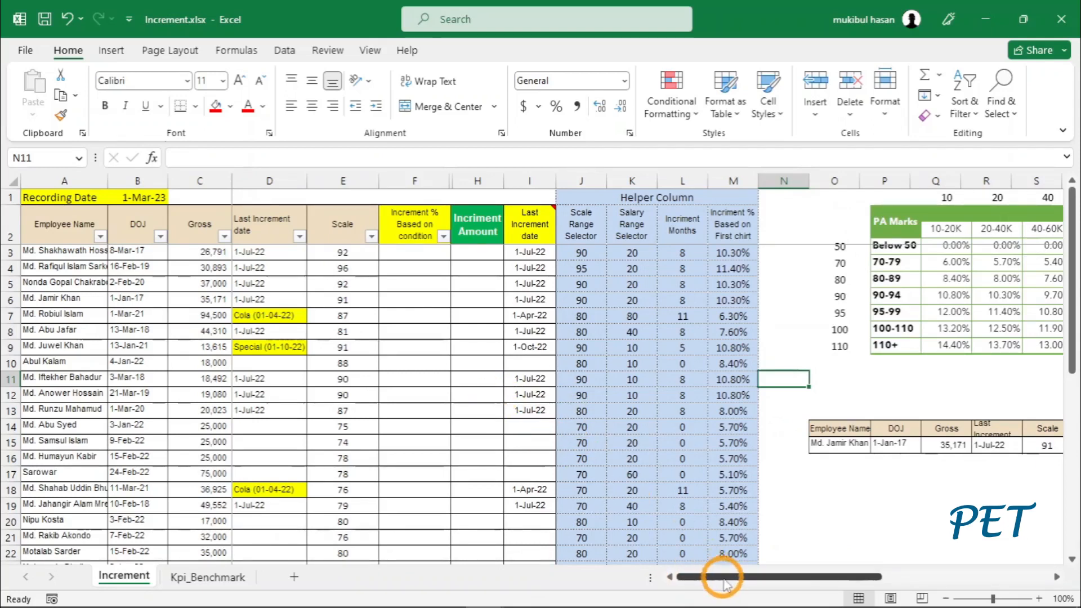
{"action": "left_click_drag", "start_coordinate": [719, 579], "coordinate": [994, 575]}
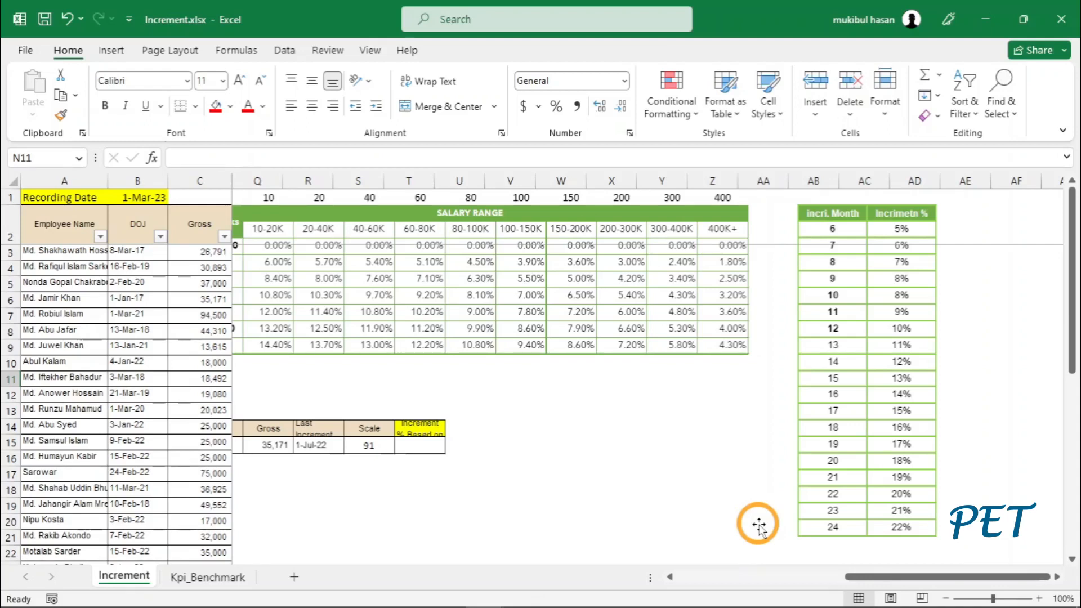
{"action": "left_click_drag", "start_coordinate": [901, 580], "coordinate": [683, 578]}
{"action": "left_click", "coordinate": [417, 252]}
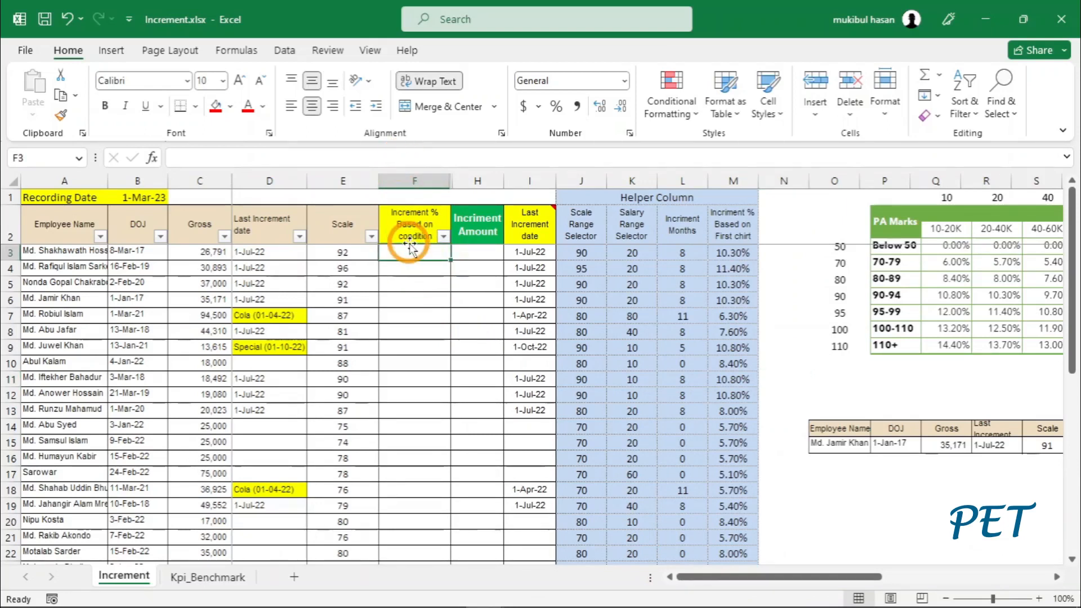
{"action": "type", "text": "=if"}
{"action": "key", "text": "Tab"}
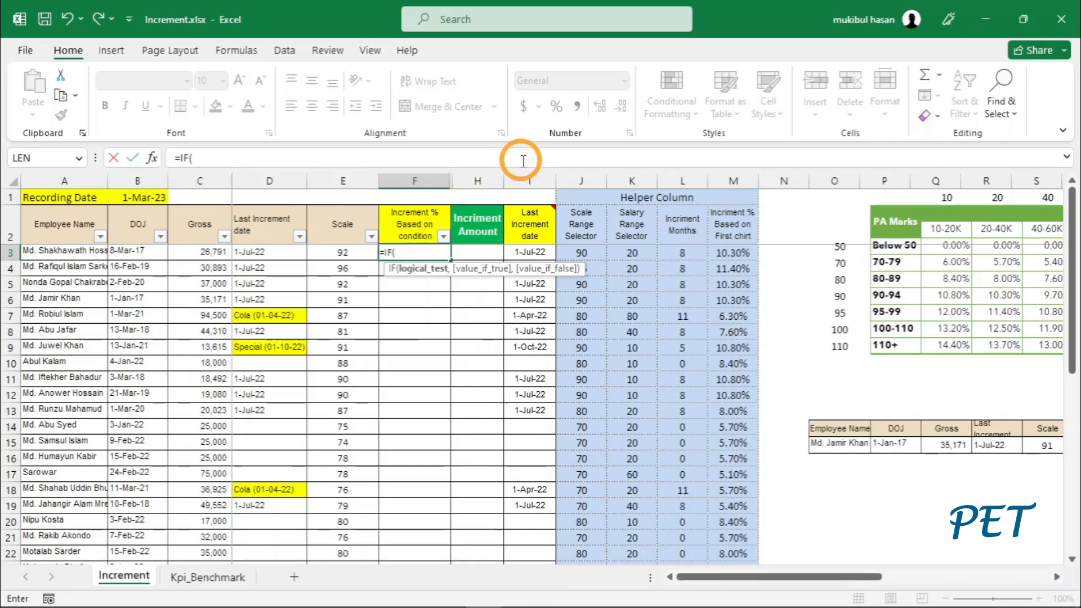
{"action": "type", "text": "and"}
{"action": "key", "text": "Tab"}
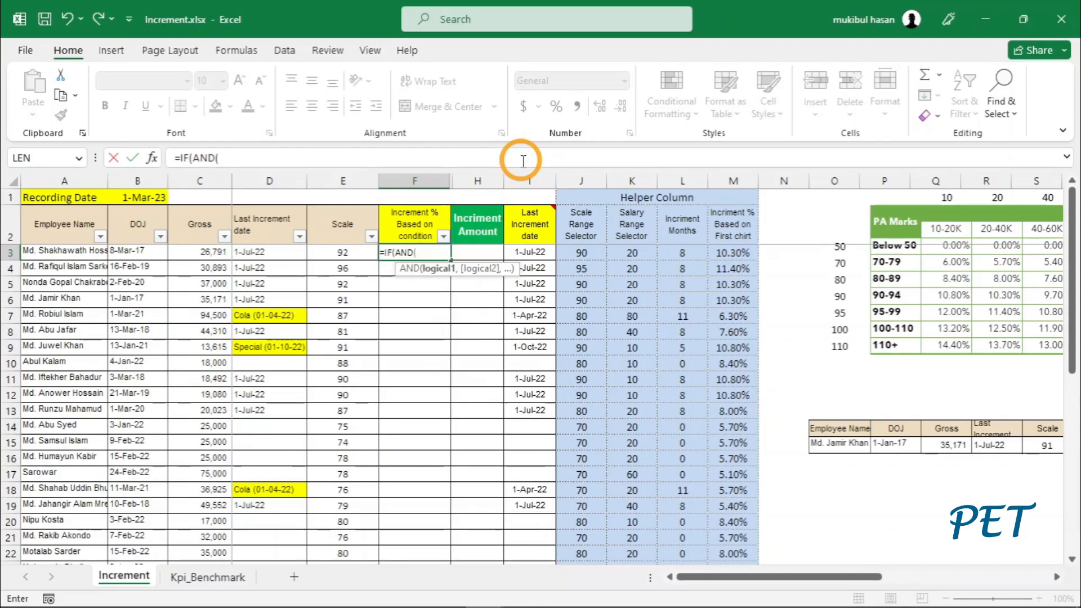
{"action": "left_click", "coordinate": [675, 252]}
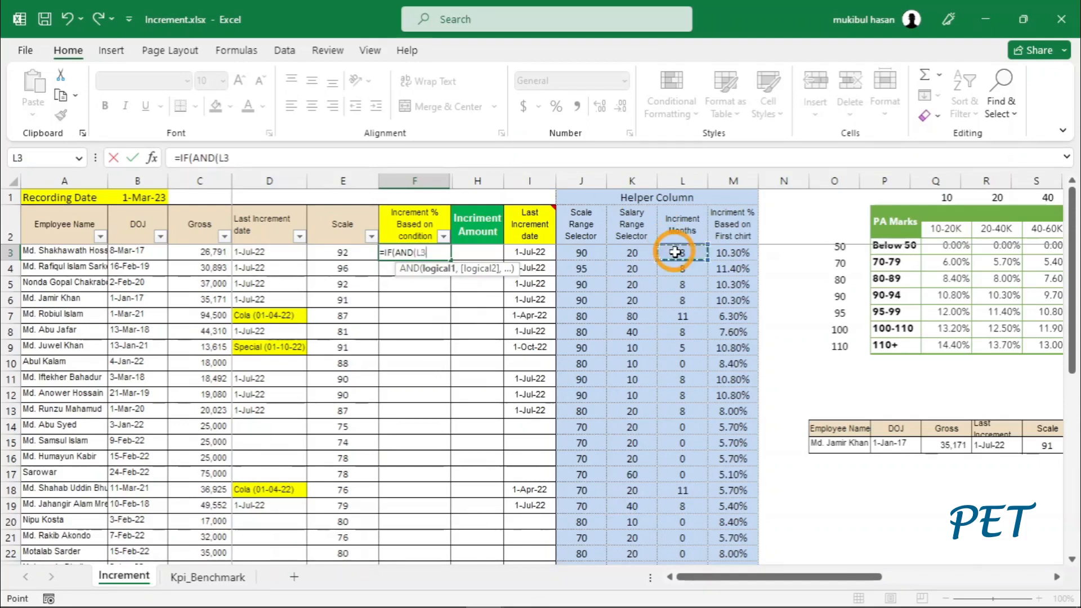
{"action": "type", "text": ">="}
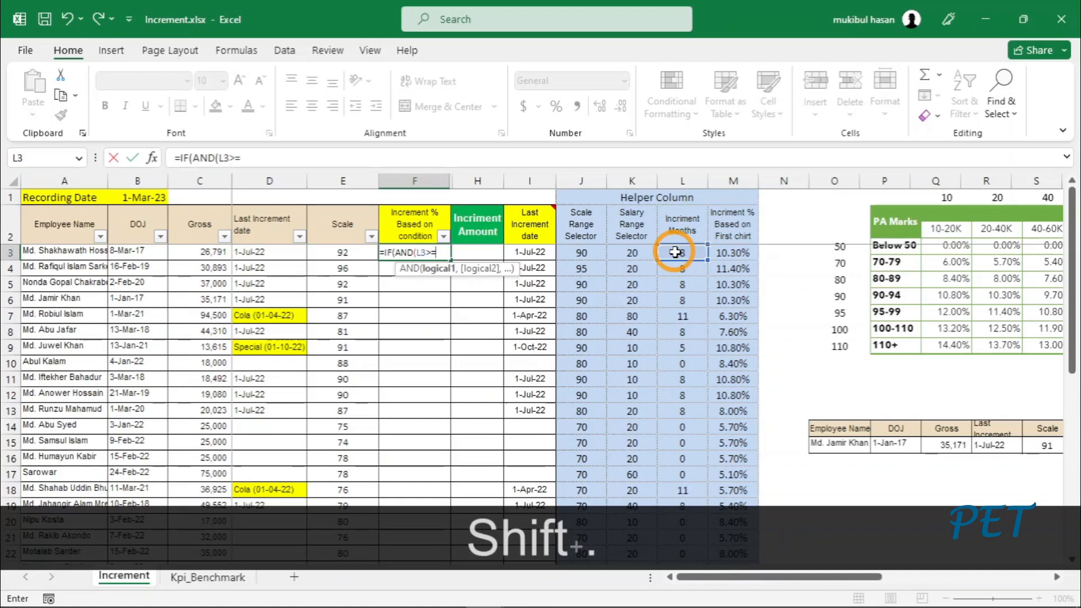
{"action": "type", "text": "6,"}
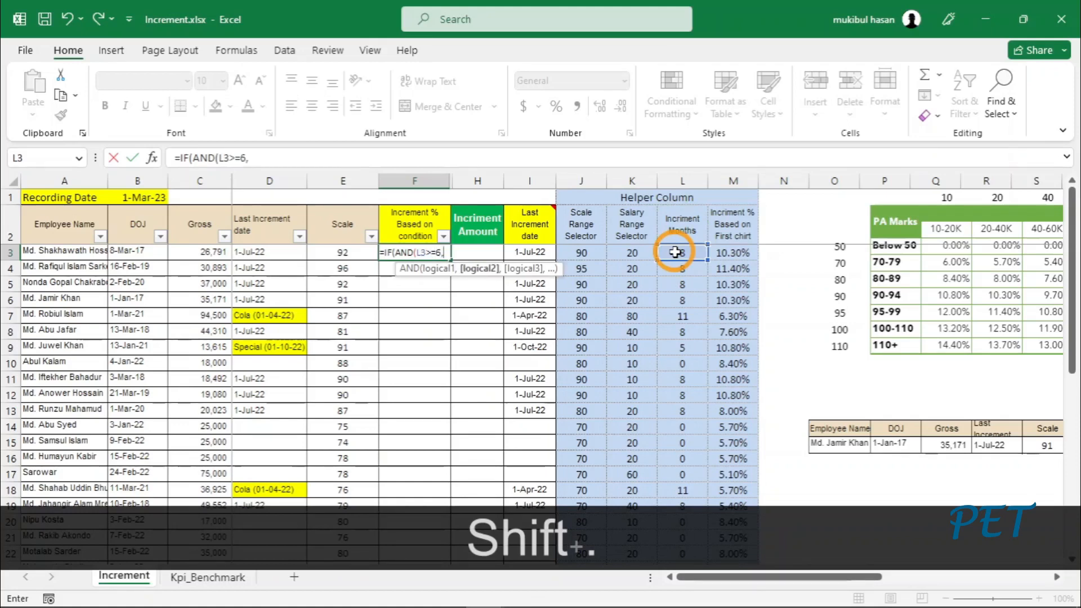
- Add L3<=24 as the second AND condition and close the logical test
{"action": "left_click", "coordinate": [675, 252]}
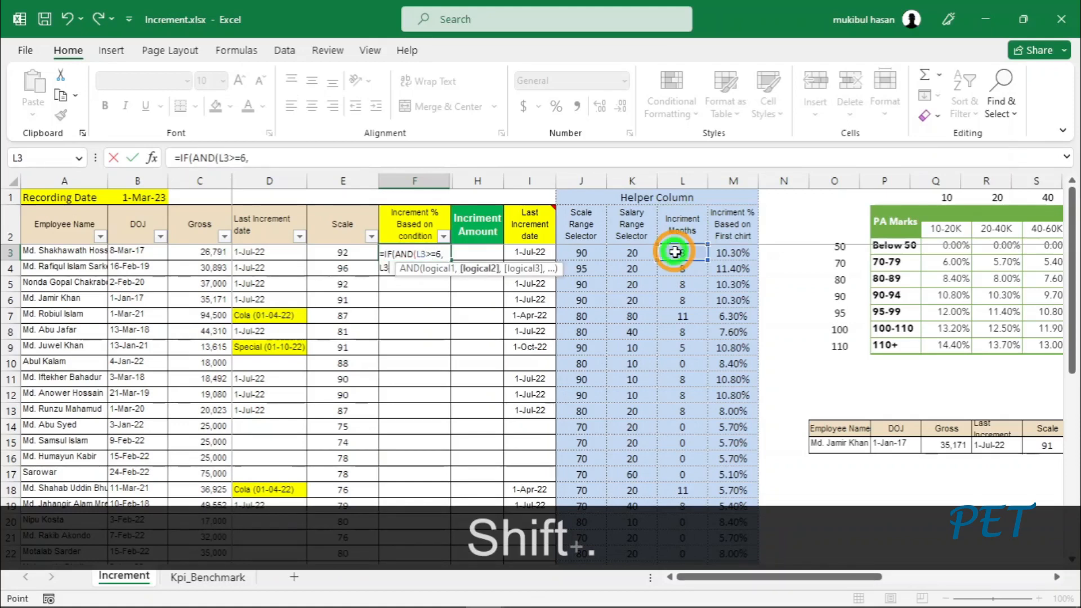
{"action": "type", "text": "<"}
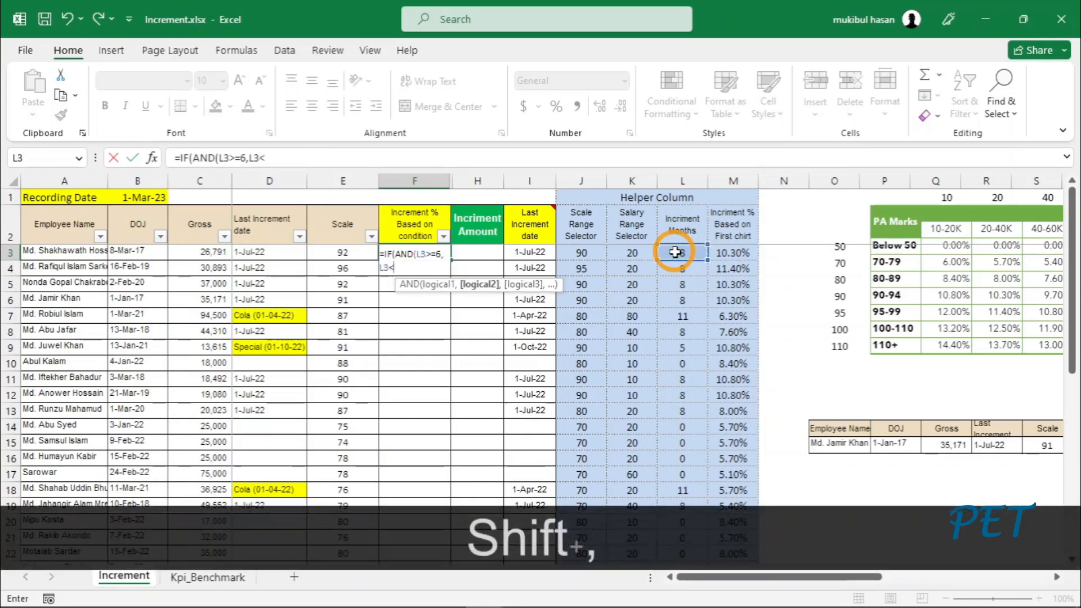
{"action": "type", "text": "=24"}
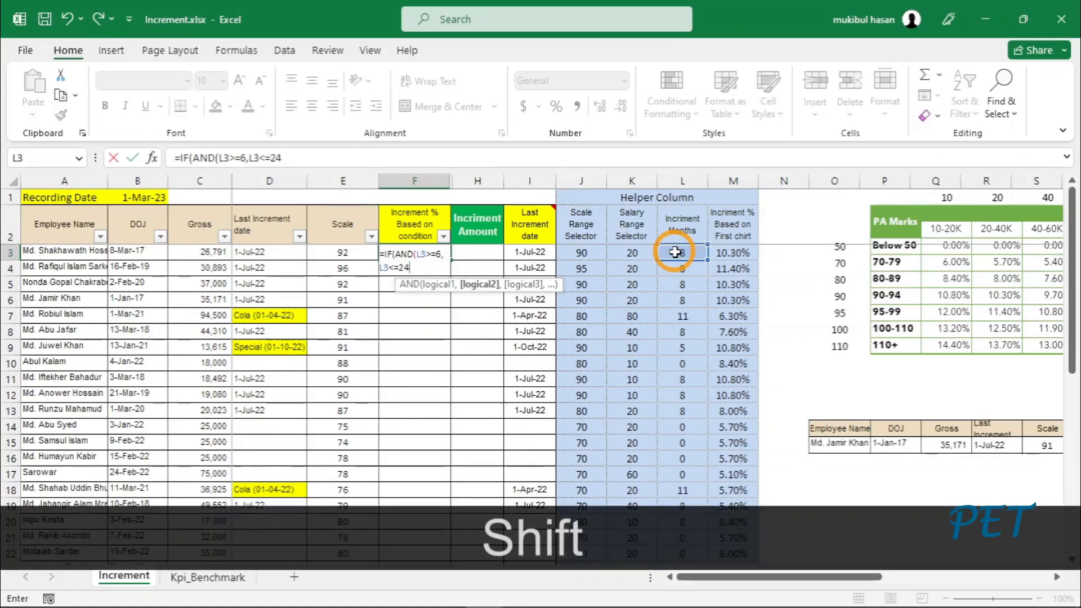
{"action": "type", "text": "),"}
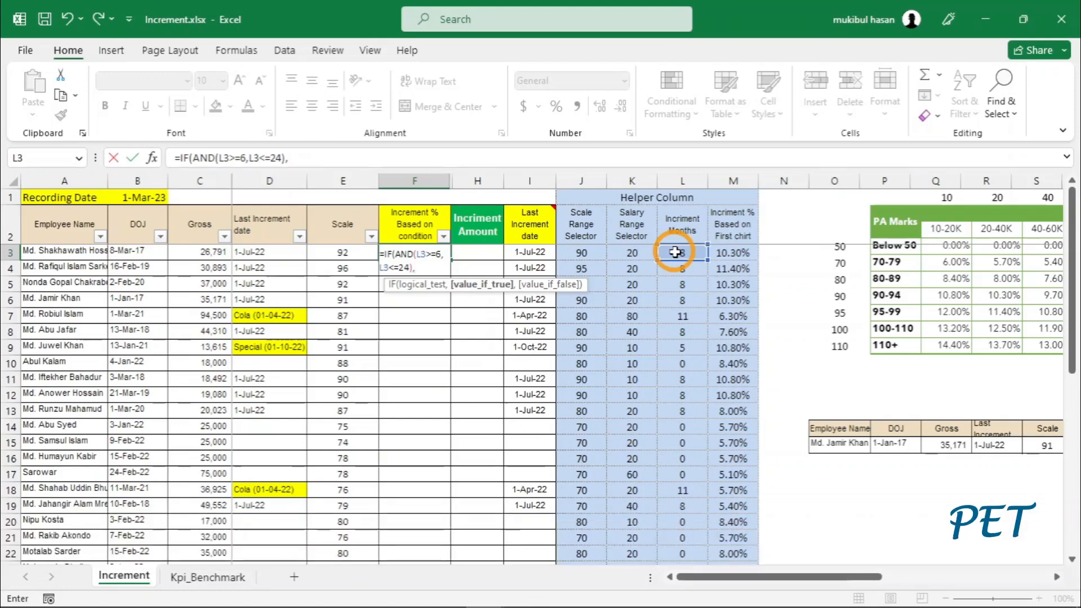
- Add a VLOOKUP as the value if true, with lookup value L3 and absolute table array Kpi_Benchmark!$N:$O
{"action": "type", "text": "VLOOKUP("}
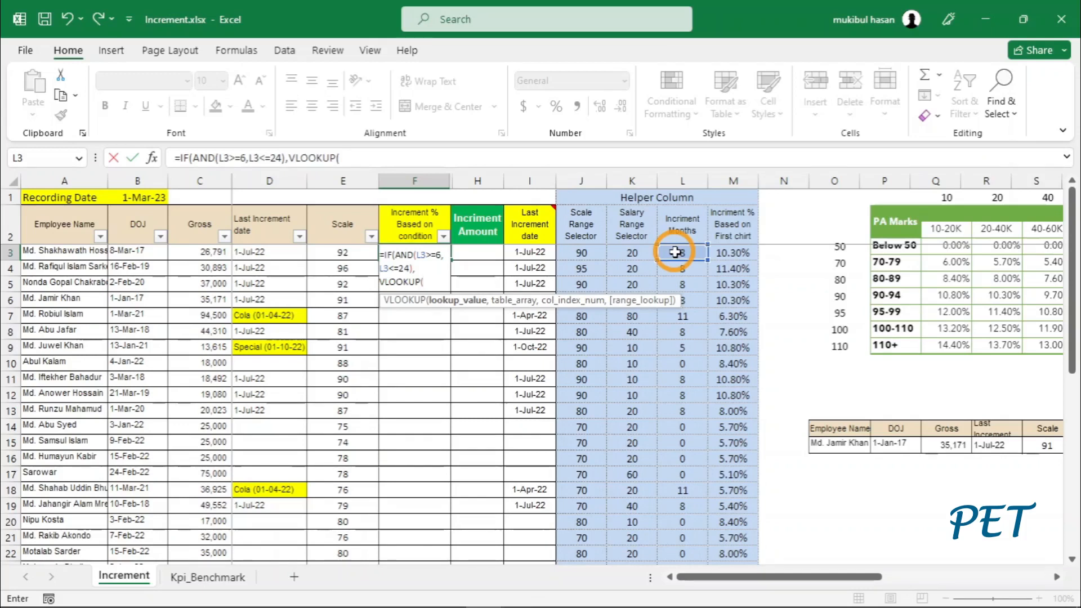
{"action": "left_click", "coordinate": [675, 253]}
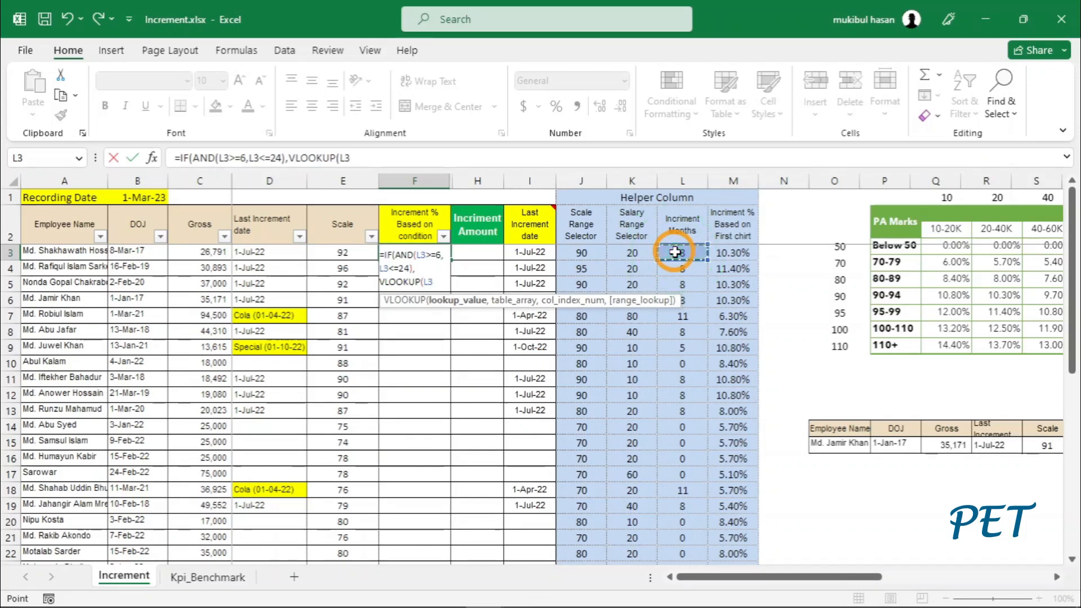
{"action": "type", "text": ","}
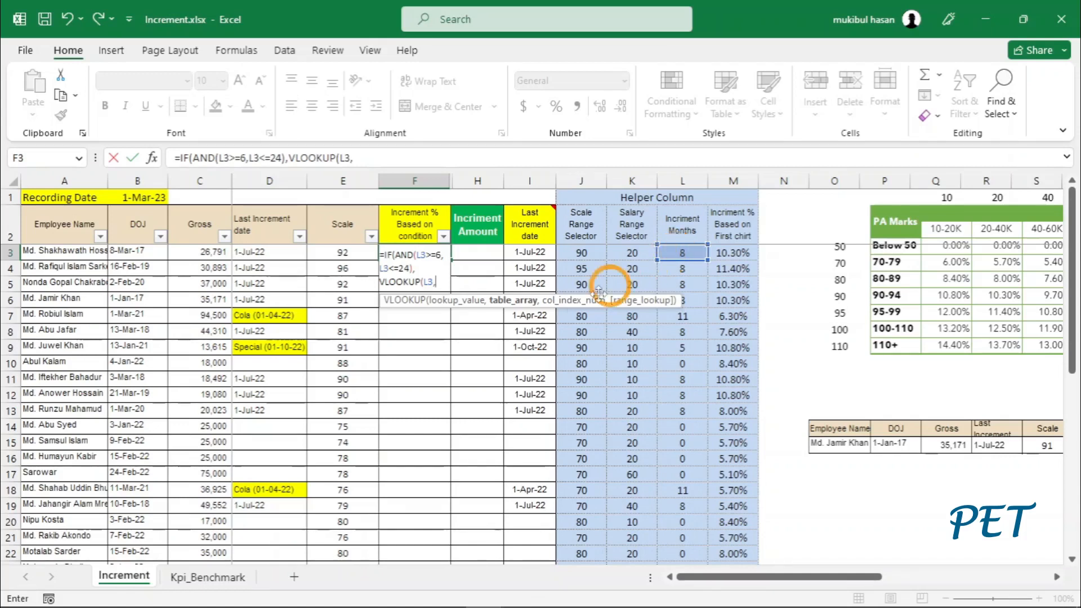
{"action": "left_click", "coordinate": [201, 578]}
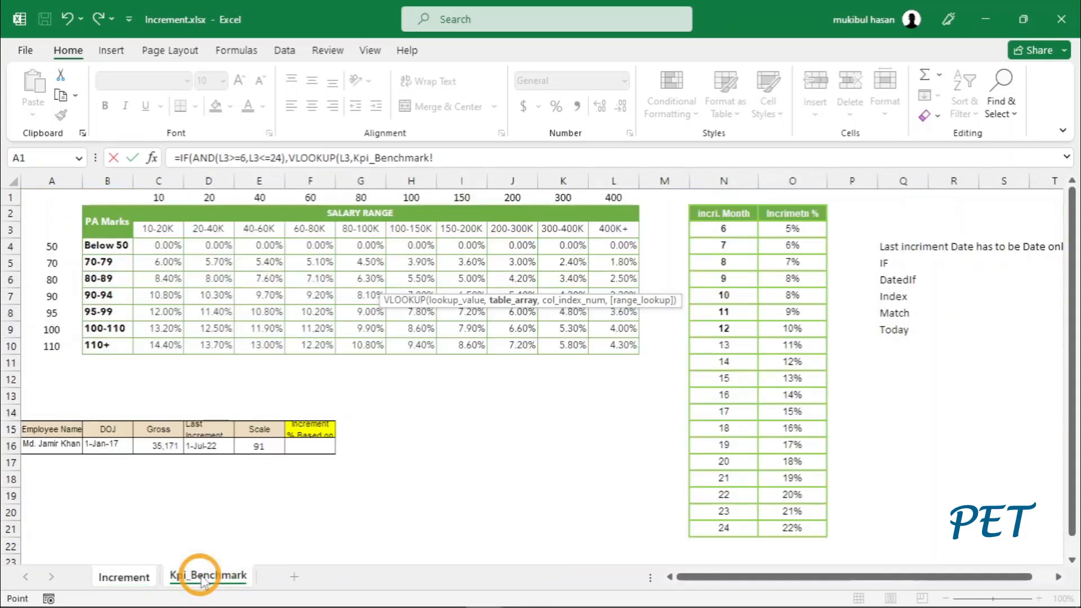
{"action": "left_click", "coordinate": [722, 179]}
{"action": "left_click_drag", "start_coordinate": [761, 179], "coordinate": [779, 178]}
{"action": "key", "text": "F4"}
- Complete the VLOOKUP with column index 2 and exact match 0, and go on to the IF's value-if-false argument
{"action": "type", "text": ",2"}
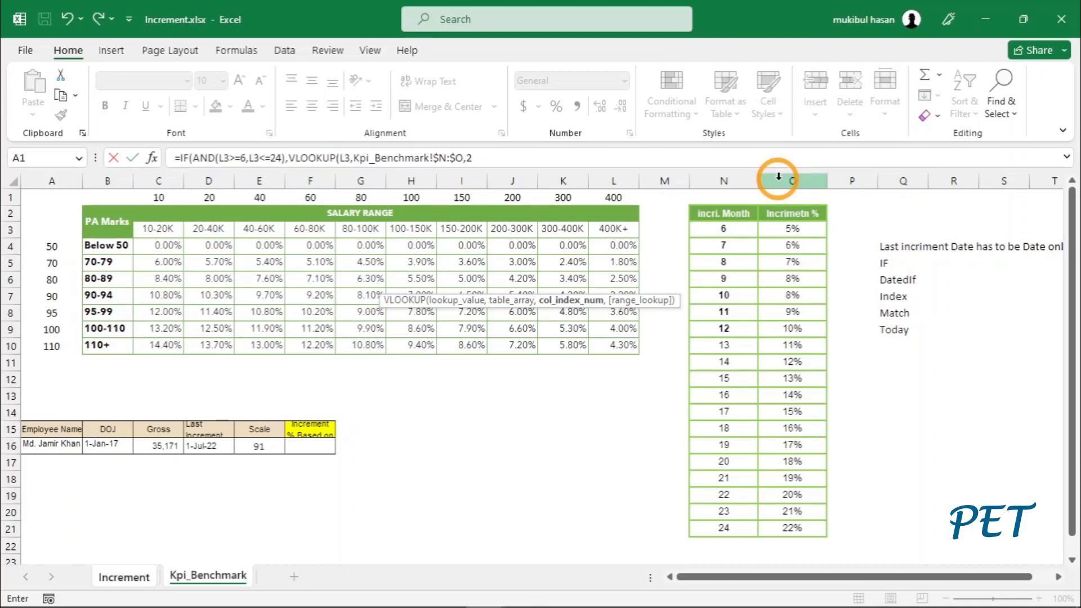
{"action": "left_click_drag", "start_coordinate": [390, 300], "coordinate": [417, 121]}
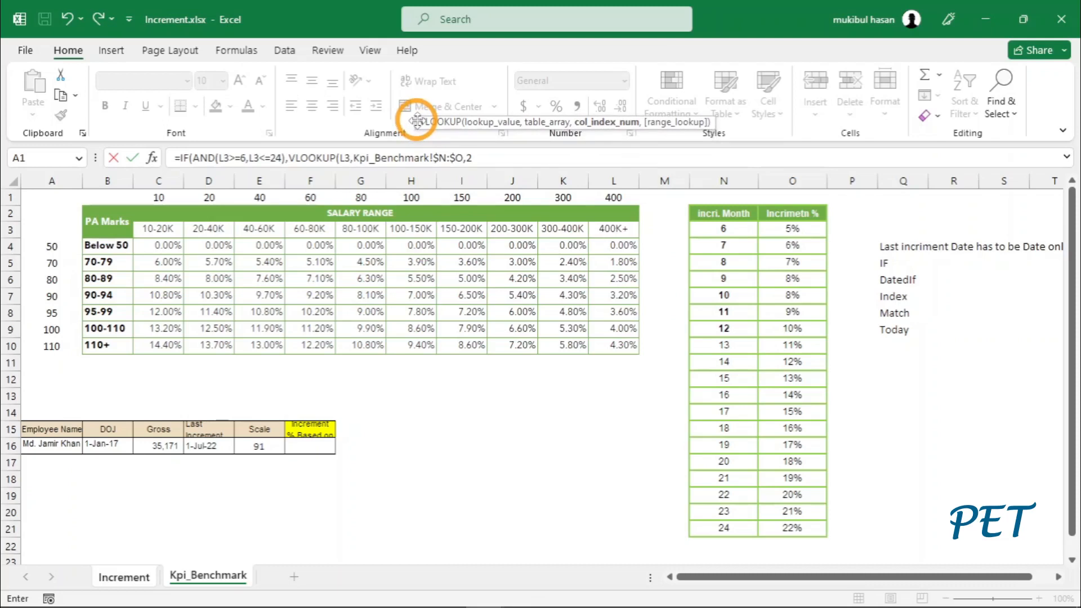
{"action": "type", "text": ",0"}
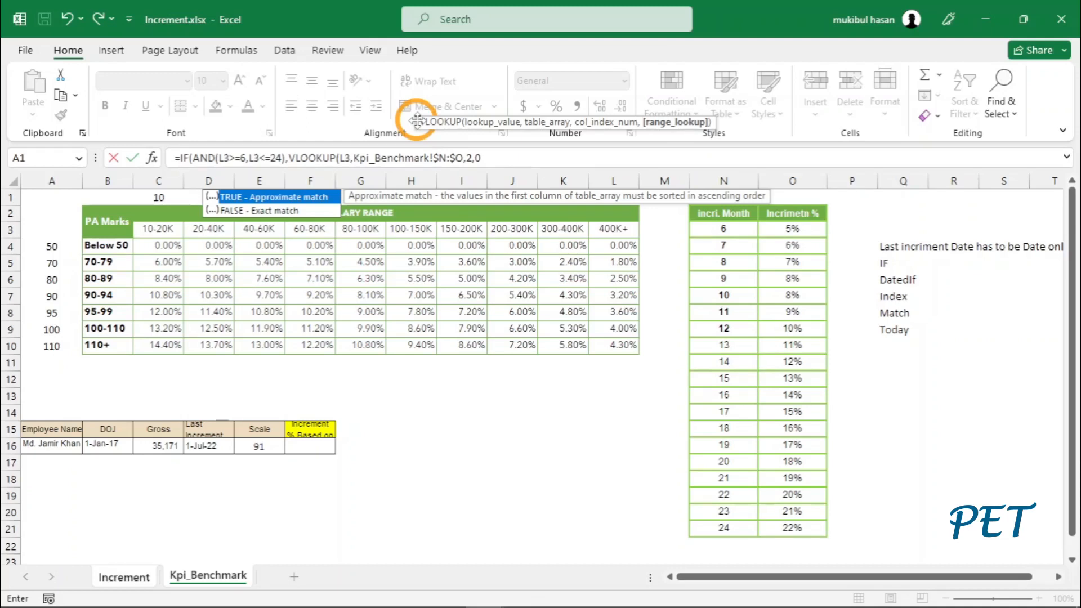
{"action": "type", "text": ")"}
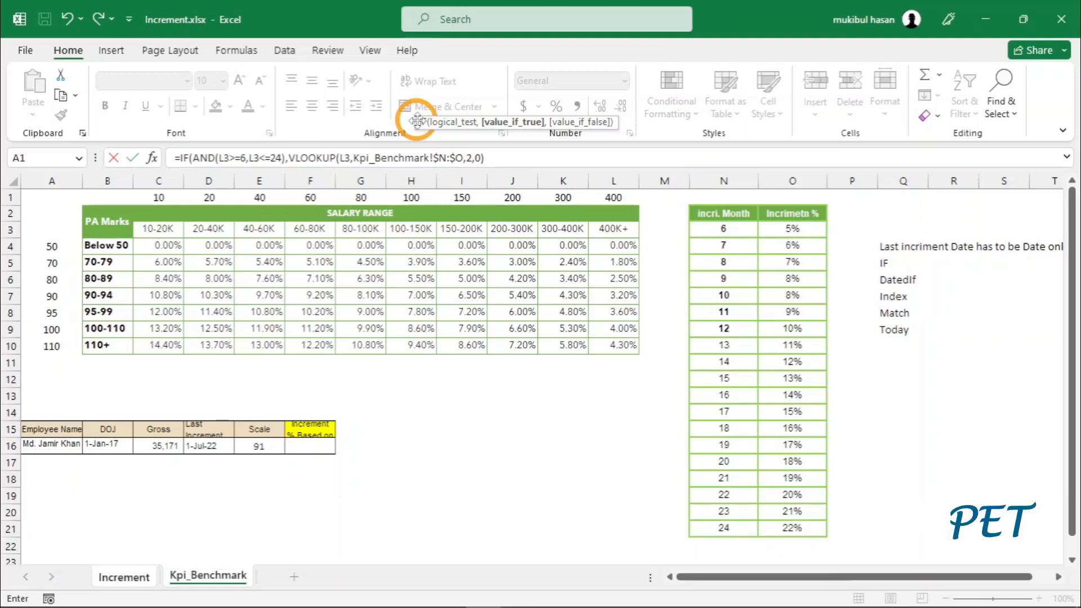
{"action": "type", "text": ","}
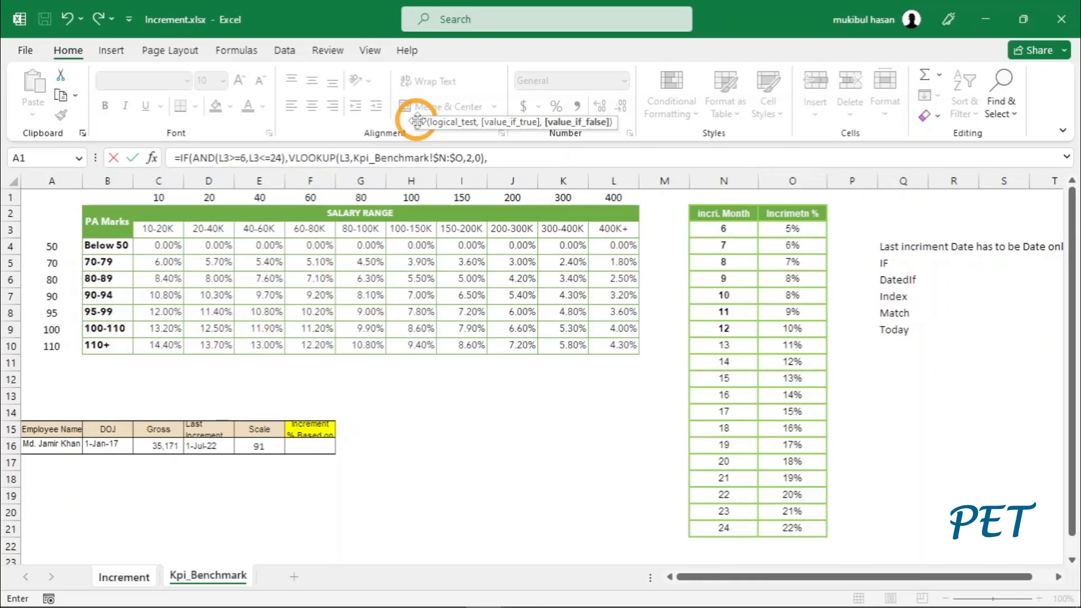
- Use Increment!M3 as the value if false, and close and enter the IF formula in F3
{"action": "left_click", "coordinate": [144, 575]}
{"action": "left_click", "coordinate": [727, 254]}
{"action": "type", "text": ")"}
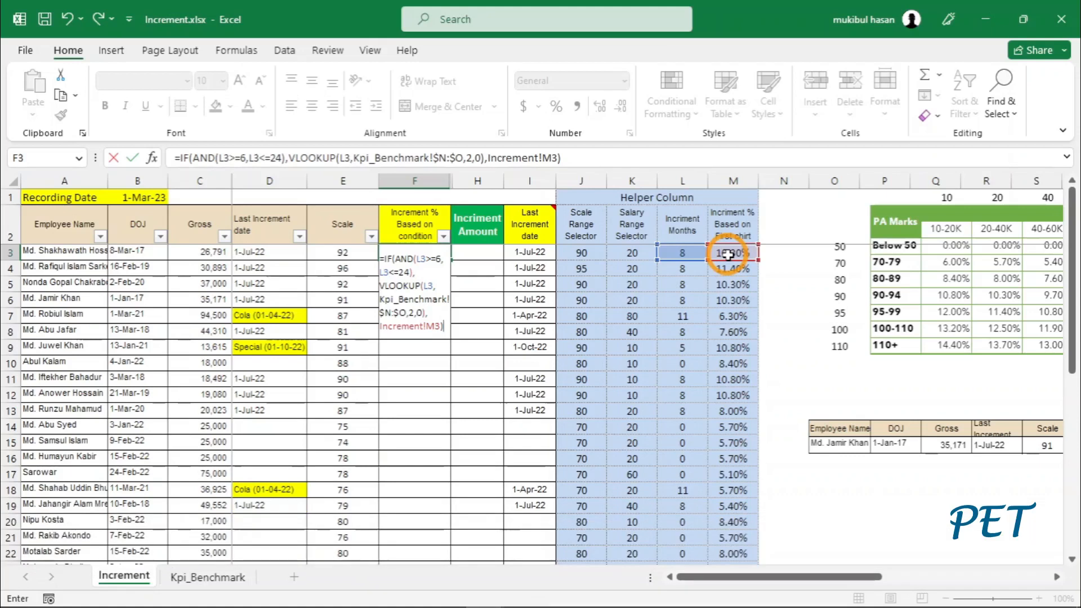
{"action": "key", "text": "Return"}
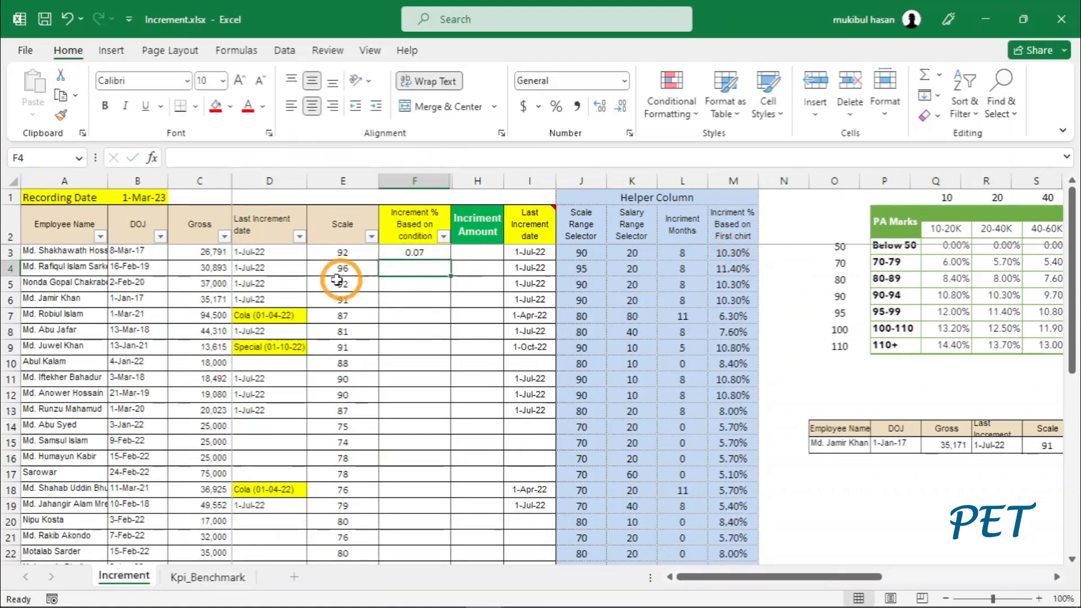
- Fill the F3 formula down the Increment % Based on condition column and format the results as percentages with two decimals
{"action": "left_click", "coordinate": [436, 252]}
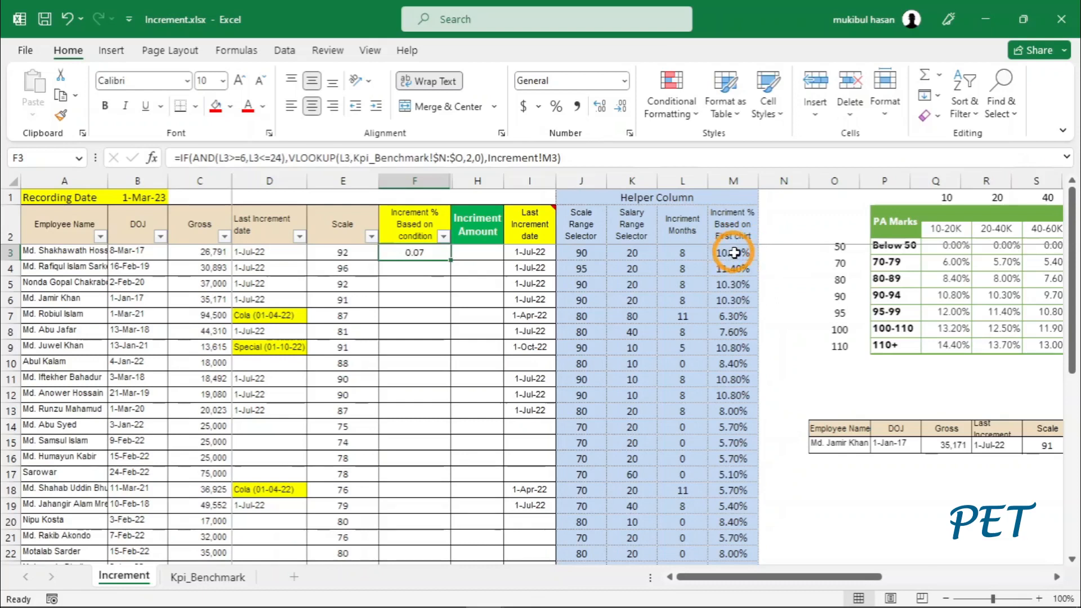
{"action": "double_click", "coordinate": [450, 260]}
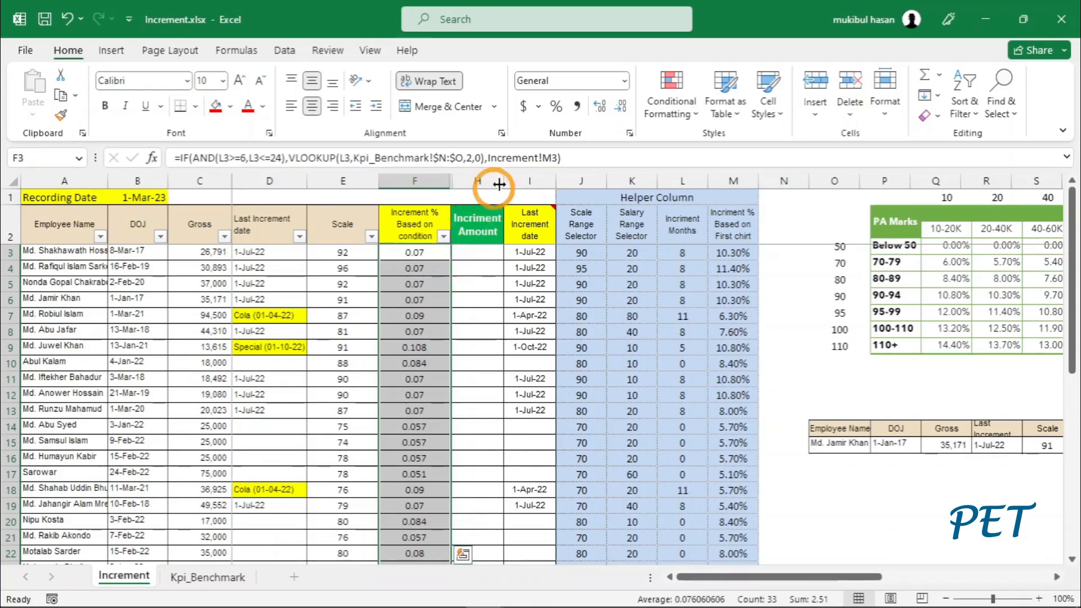
{"action": "left_click", "coordinate": [558, 110]}
{"action": "left_click", "coordinate": [601, 107]}
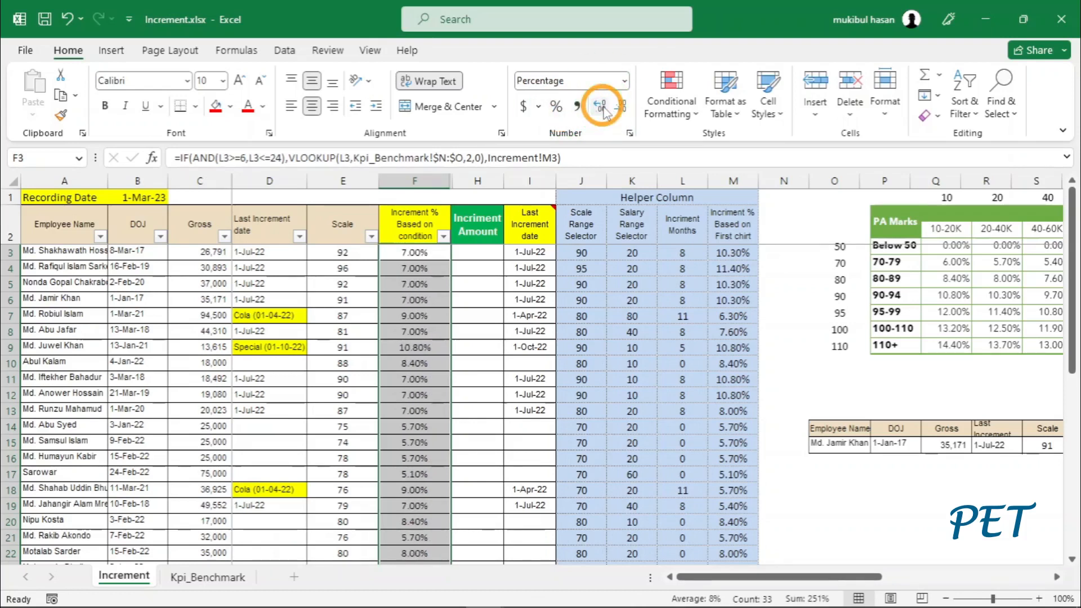
{"action": "left_click", "coordinate": [602, 108]}
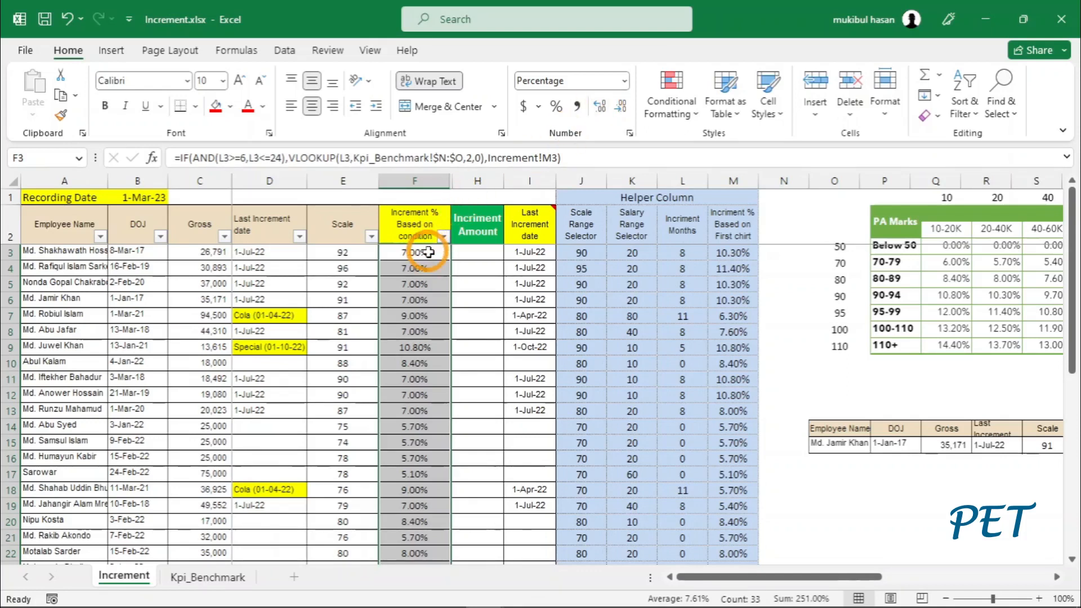
- Enter =C3*F3 in H3 to multiply Gross by the increment percentage, and fill it down the Increment Amount column
{"action": "left_click", "coordinate": [483, 284]}
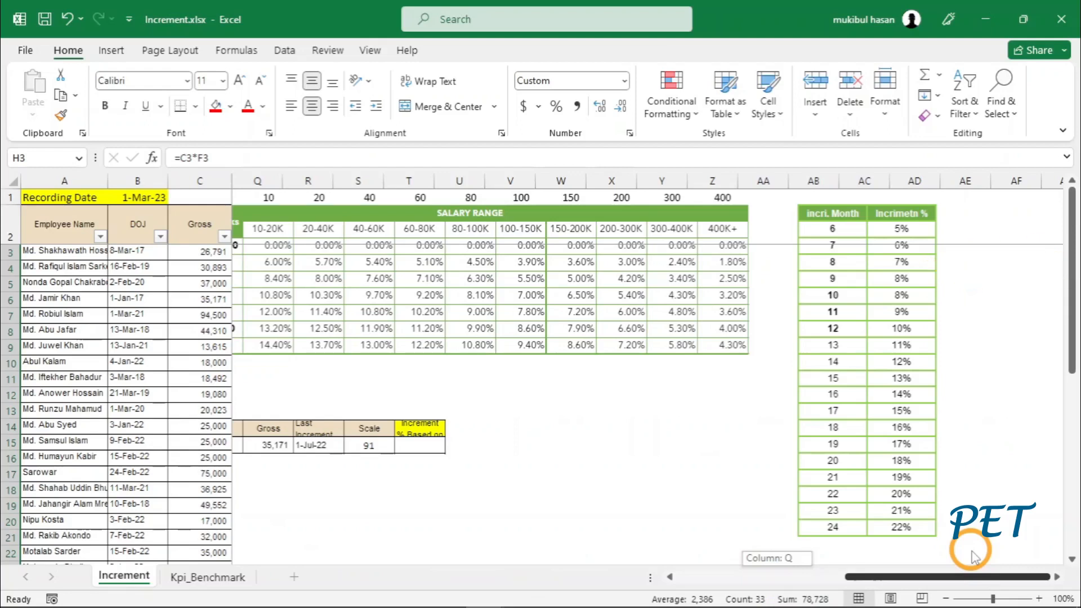
{"action": "key", "text": "Down"}
{"action": "key", "text": "Down"}
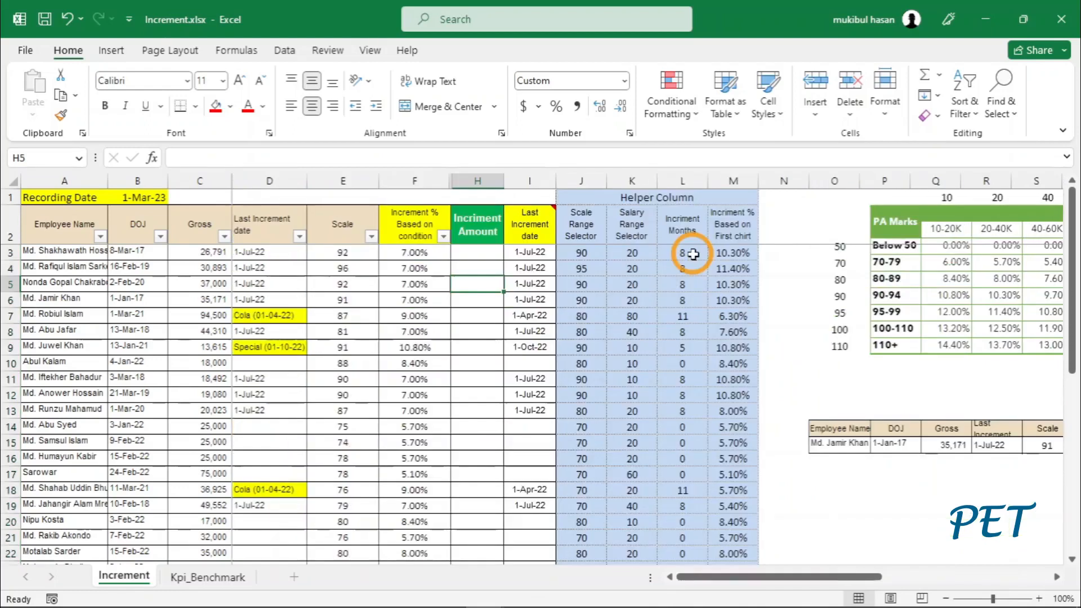
{"action": "key", "text": "Up"}
{"action": "key", "text": "Up"}
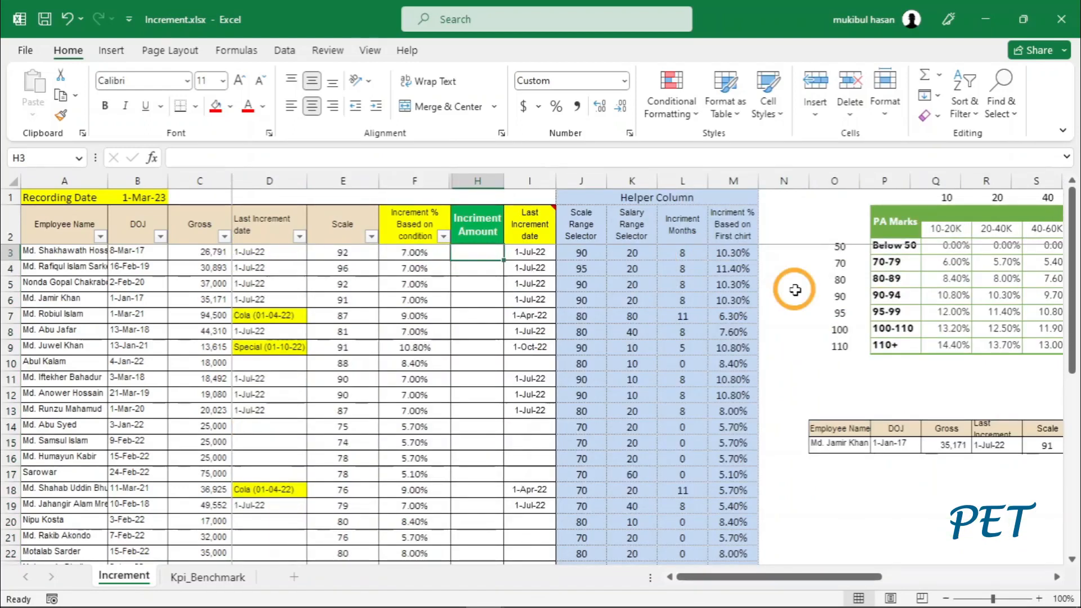
{"action": "type", "text": "="}
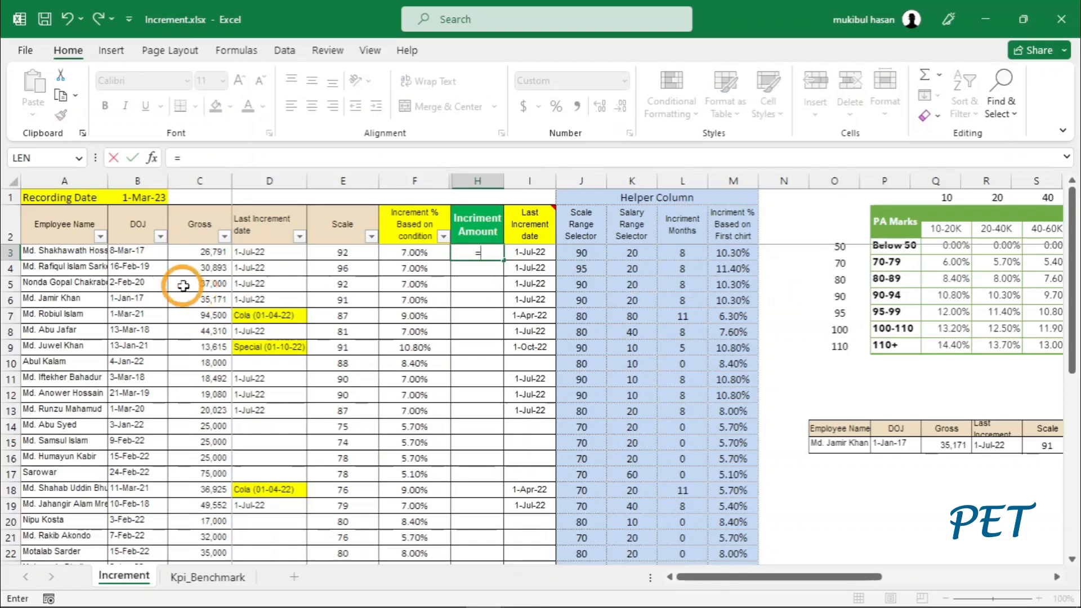
{"action": "left_click", "coordinate": [200, 254]}
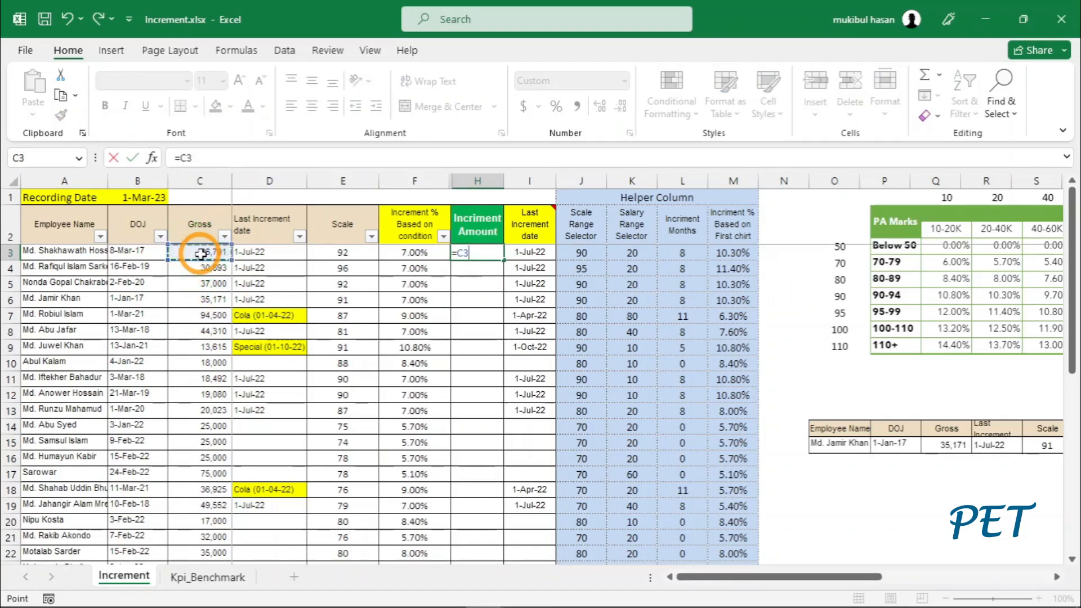
{"action": "type", "text": "*"}
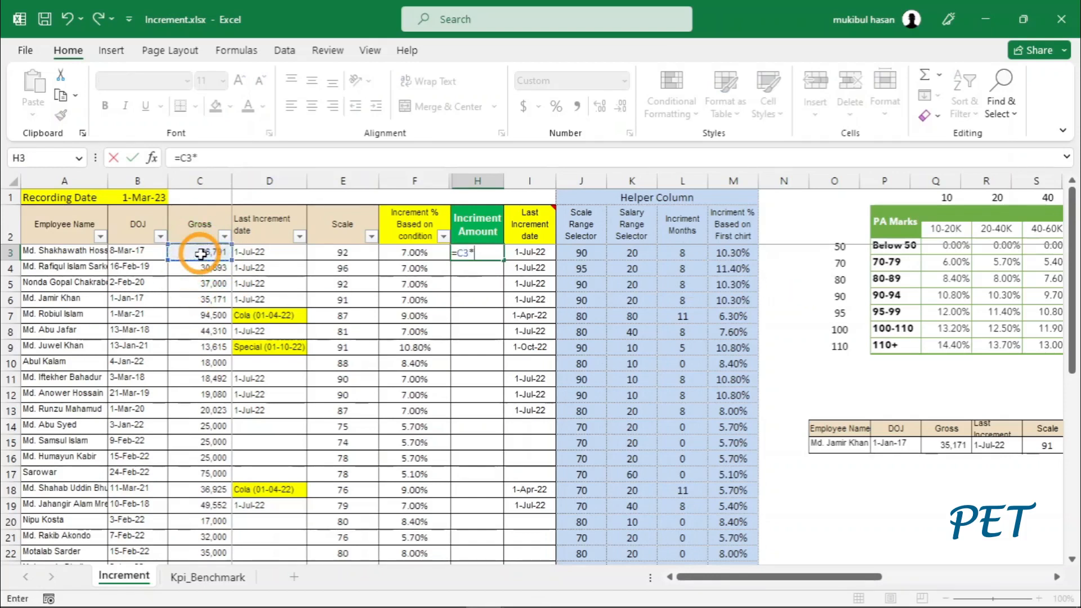
{"action": "left_click", "coordinate": [414, 252]}
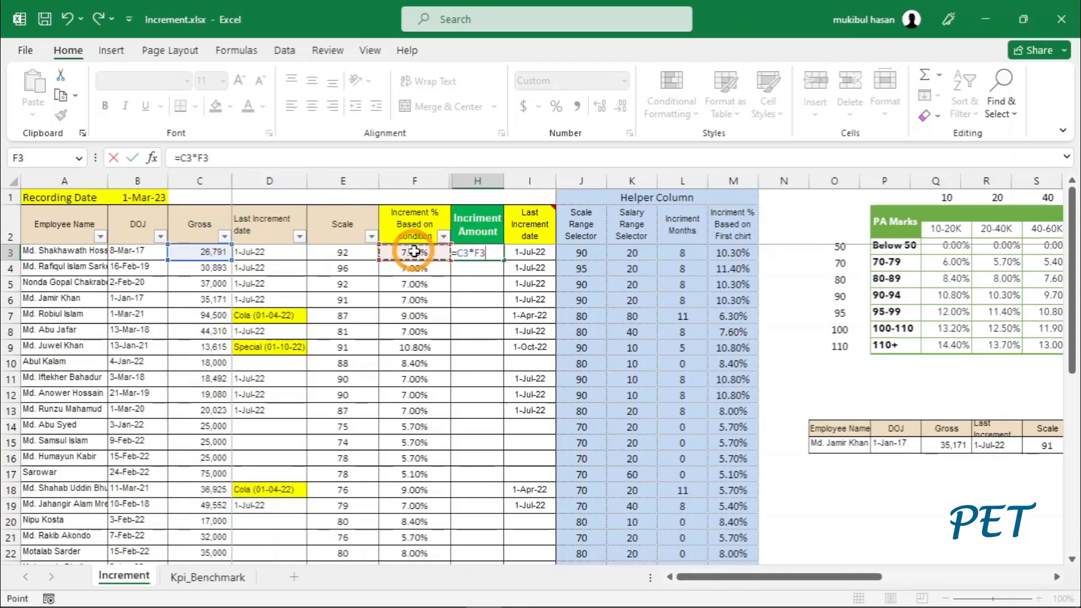
{"action": "key", "text": "Return"}
{"action": "left_click", "coordinate": [461, 253]}
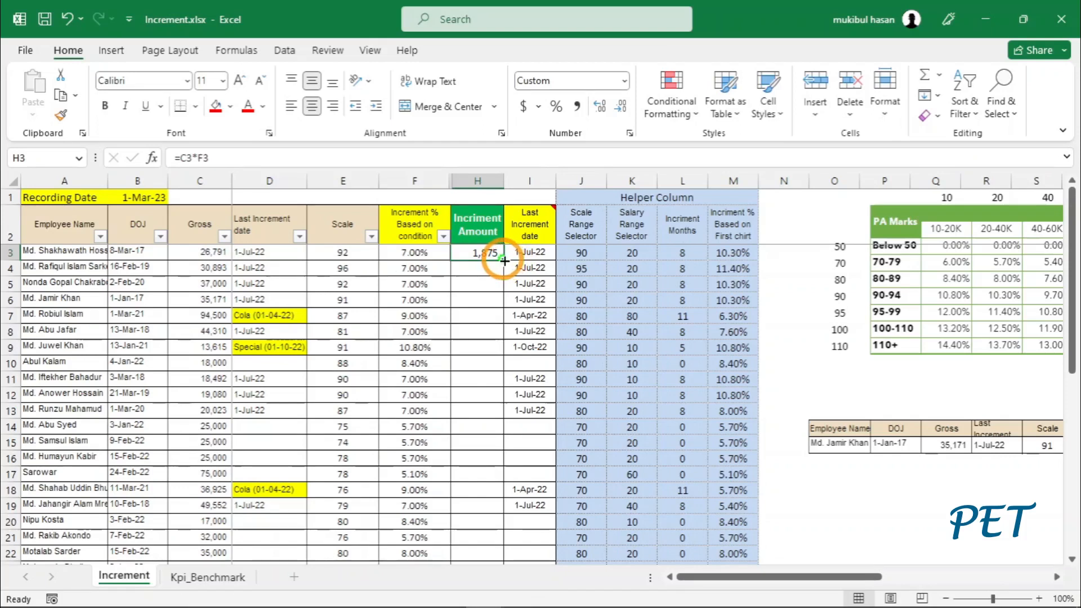
{"action": "double_click", "coordinate": [504, 260]}
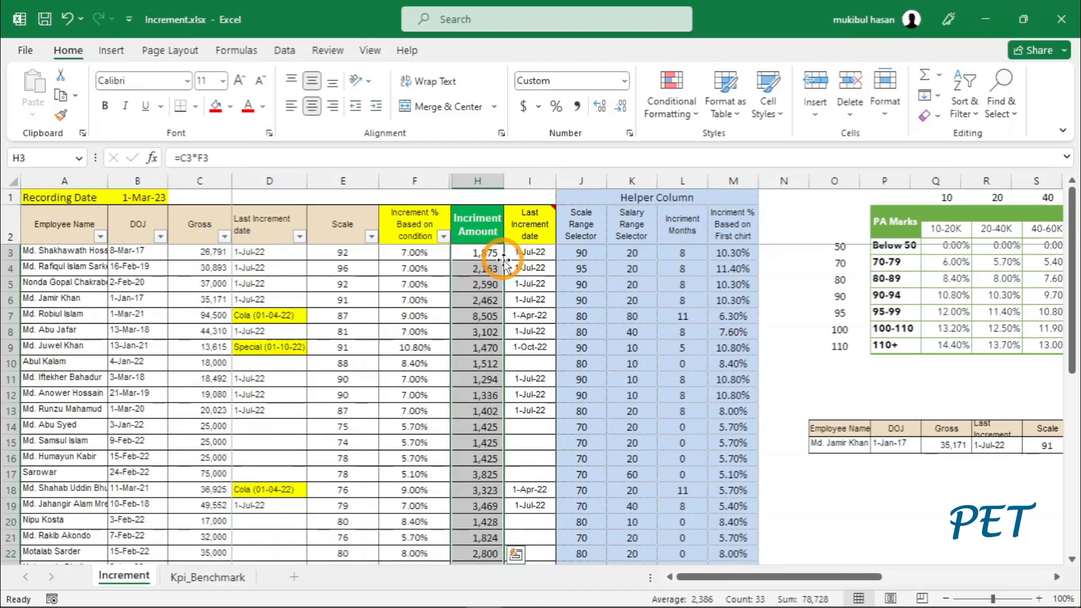